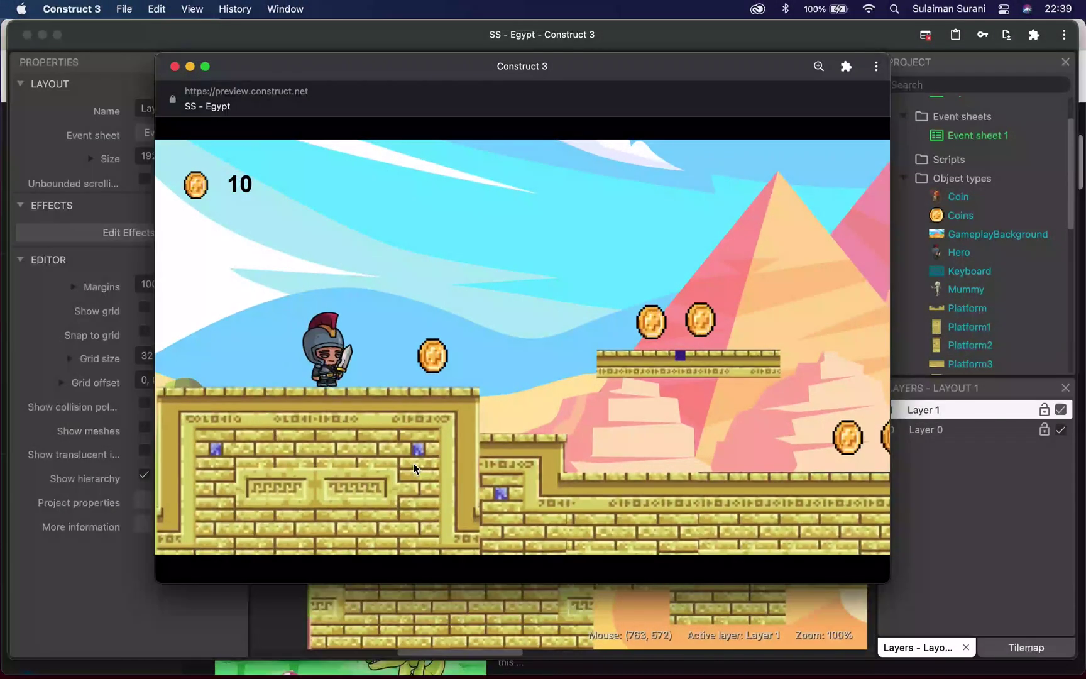
Run the hero right through the Egypt level collecting coins as the score climbs to 70
{"action": "key", "text": "Right"}
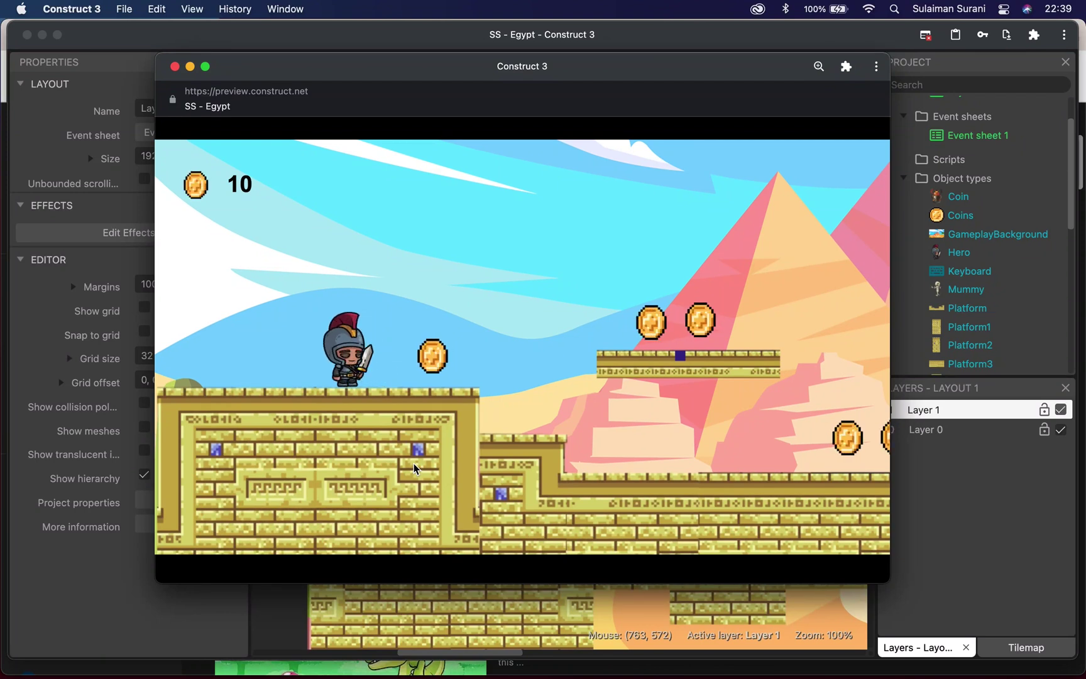
{"action": "key", "text": "Right"}
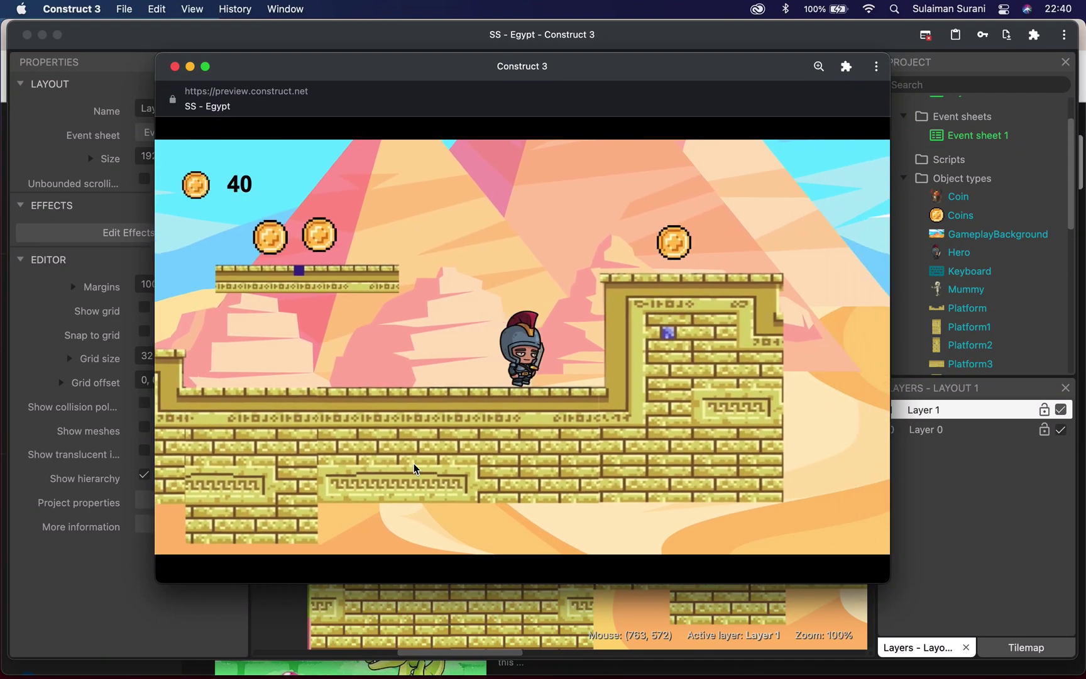
{"action": "key", "text": "Right"}
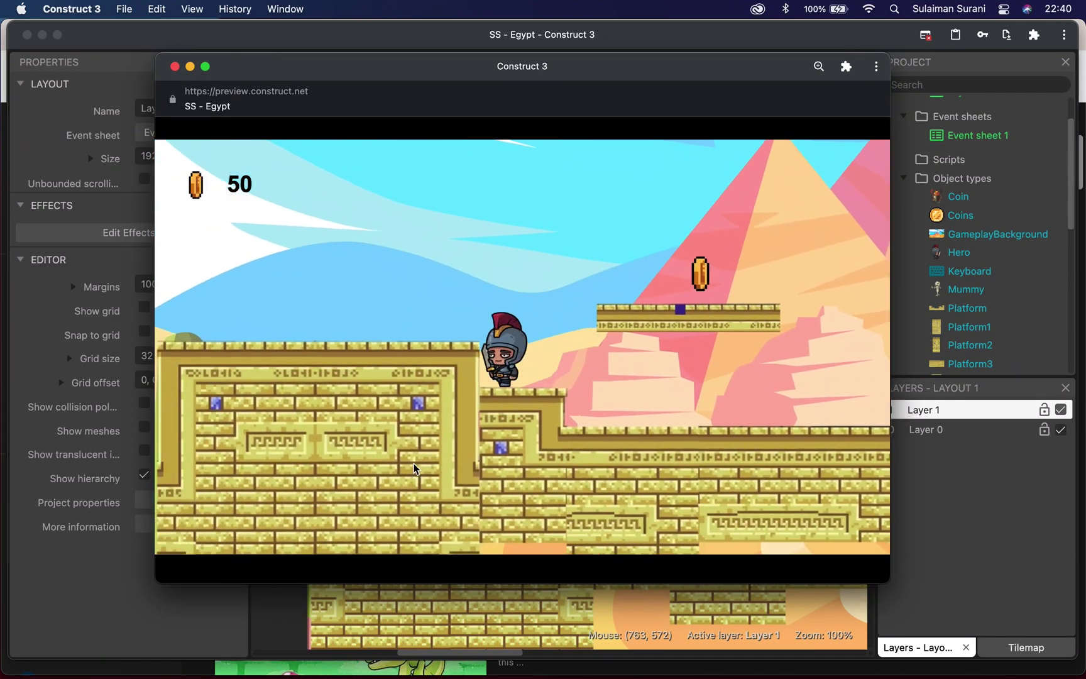
{"action": "key", "text": "Right"}
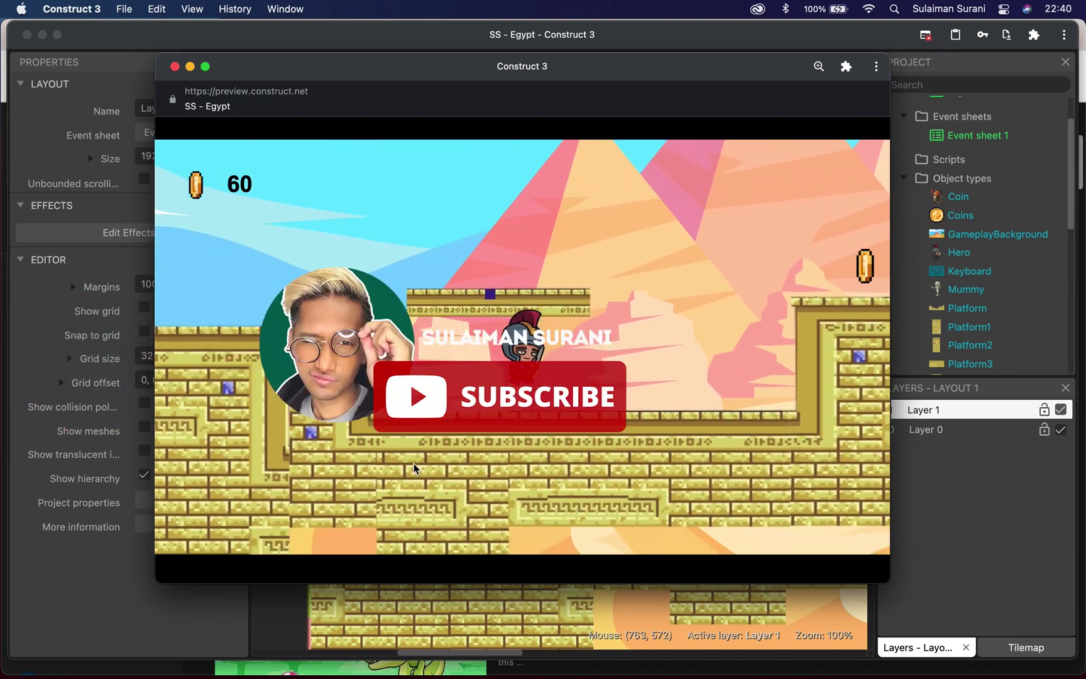
{"action": "key", "text": "Right"}
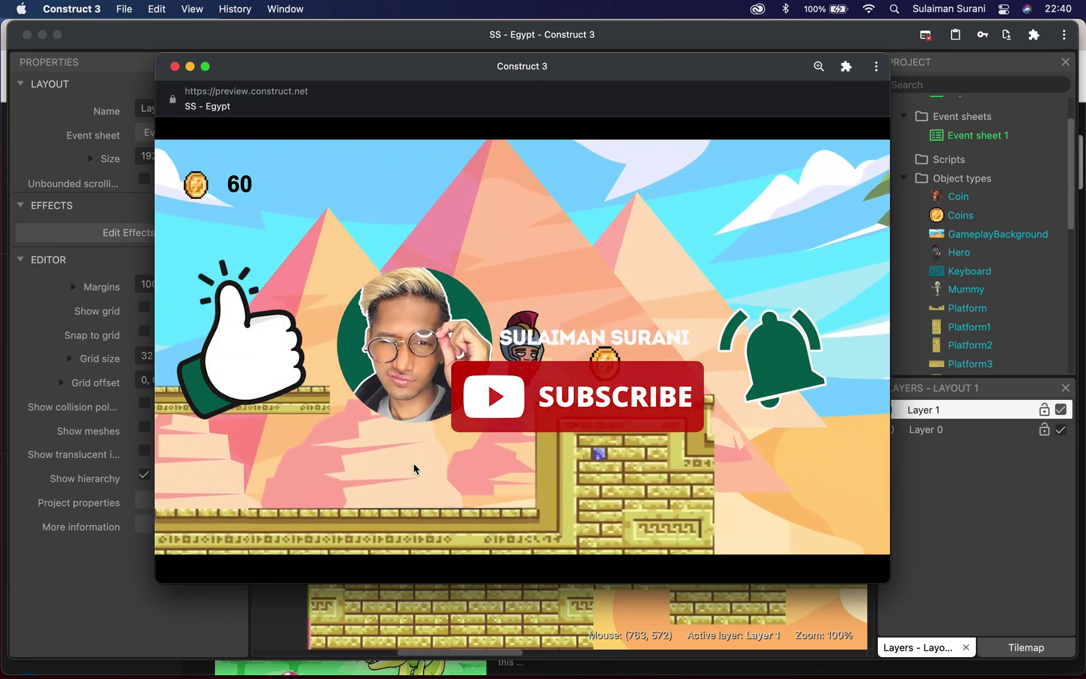
{"action": "key", "text": "Right"}
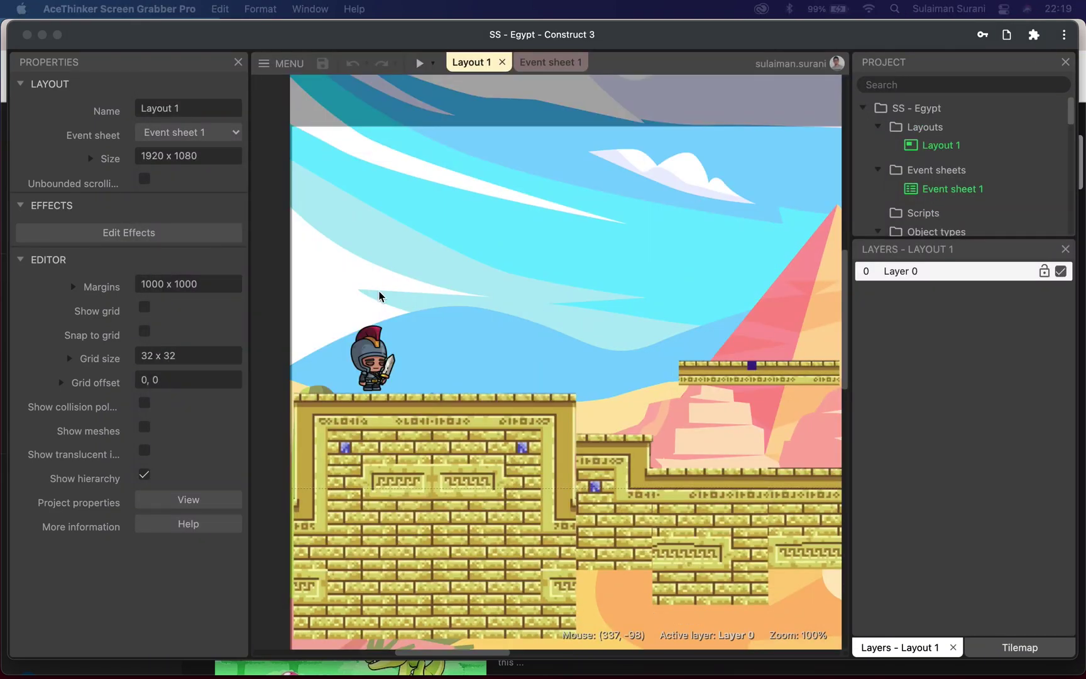
{"action": "scroll", "coordinate": [364, 293], "scroll_direction": "left", "scroll_amount": 3}
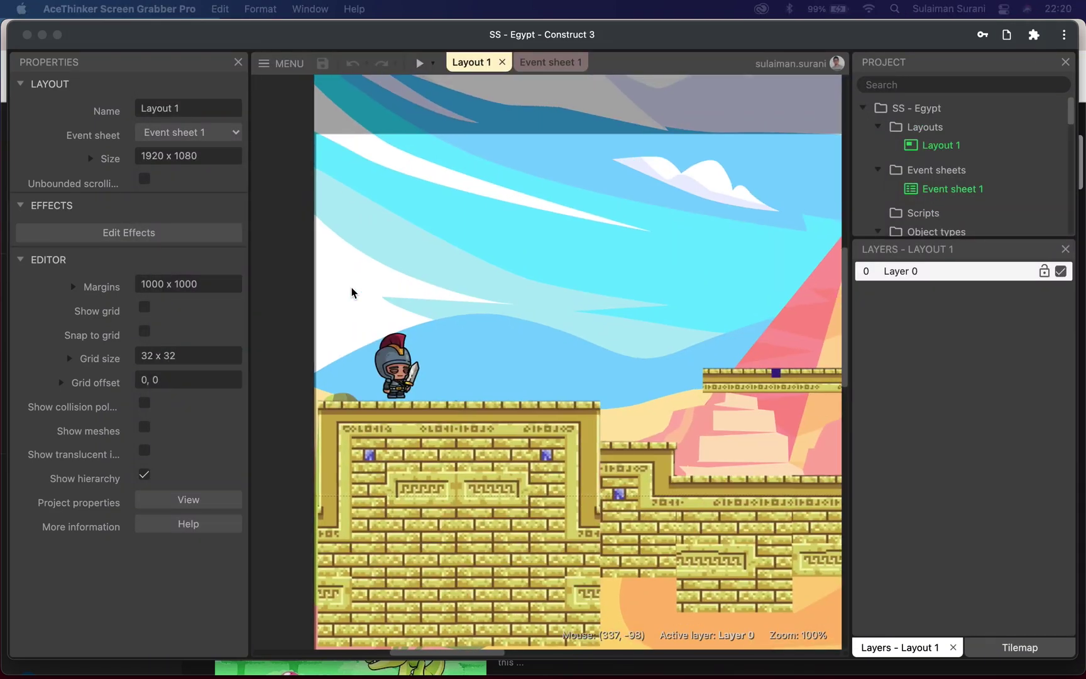
Create a new Sprite object named Coins and place it in Layout 1
{"action": "double_click", "coordinate": [298, 293]}
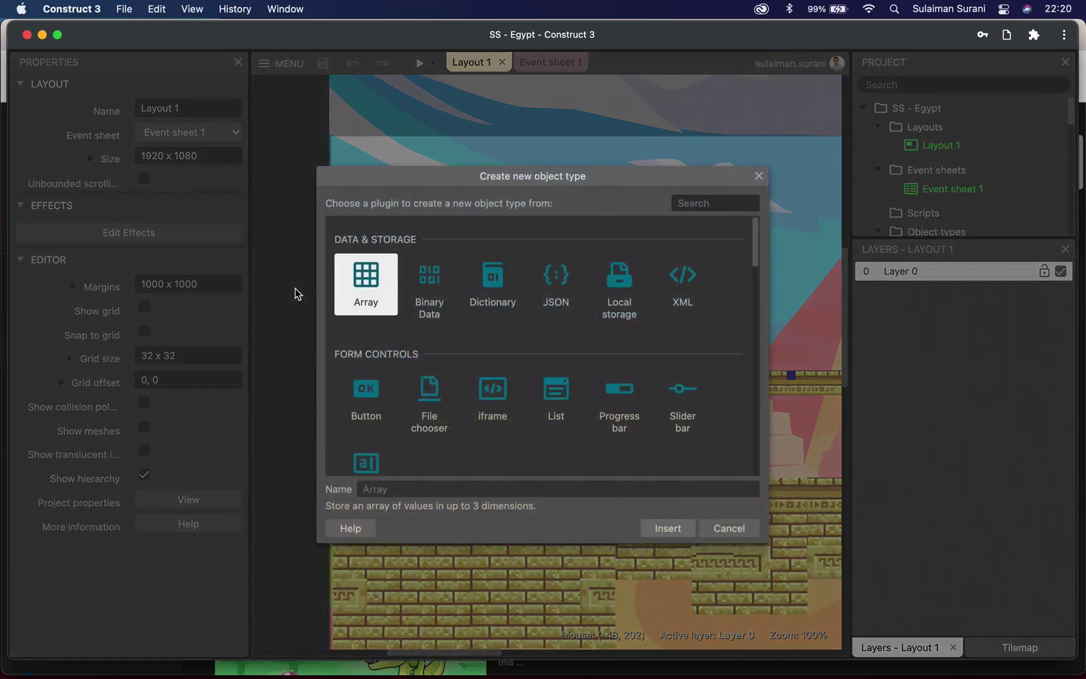
{"action": "scroll", "coordinate": [652, 399], "scroll_direction": "down", "scroll_amount": 2}
{"action": "scroll", "coordinate": [651, 398], "scroll_direction": "down", "scroll_amount": 3}
{"action": "left_click", "coordinate": [619, 402]}
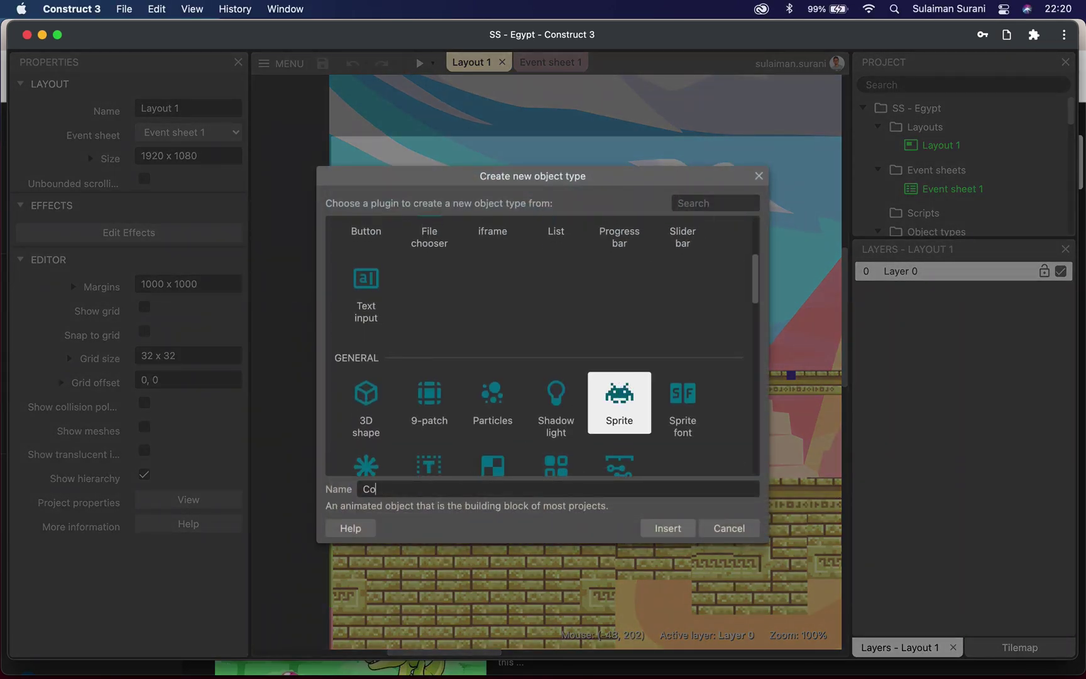
{"action": "left_click", "coordinate": [669, 527]}
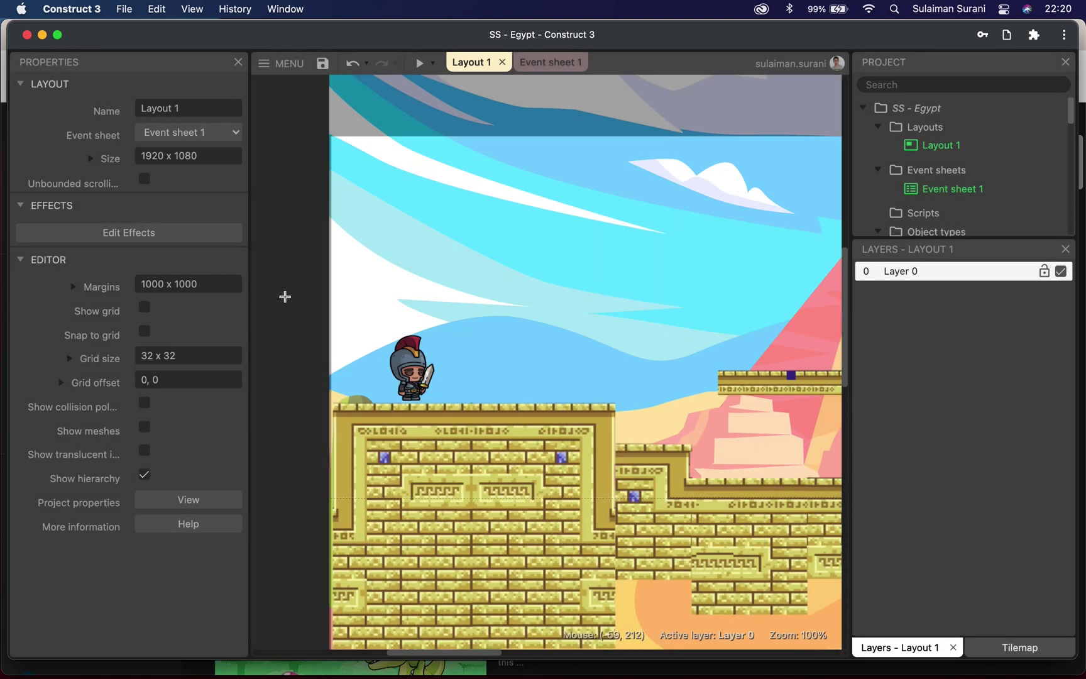
{"action": "left_click", "coordinate": [286, 296]}
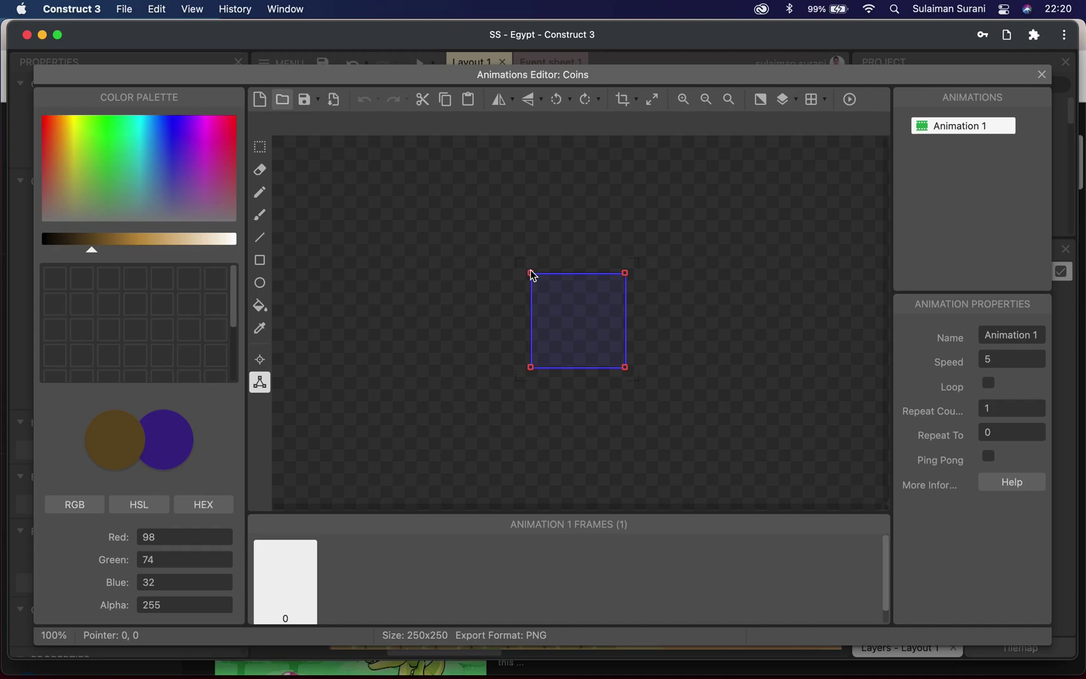
Import the Coin1–Coin6 images as the Coins animation frames
{"action": "key", "text": "super+o"}
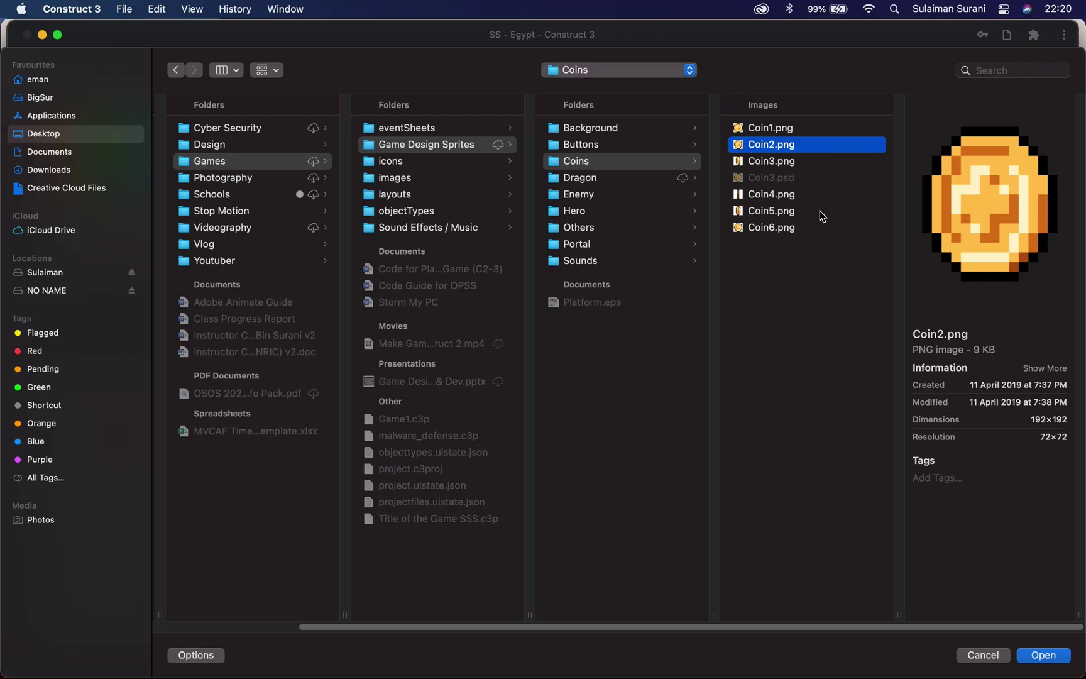
{"action": "left_click", "coordinate": [765, 166]}
{"action": "left_click", "coordinate": [774, 196]}
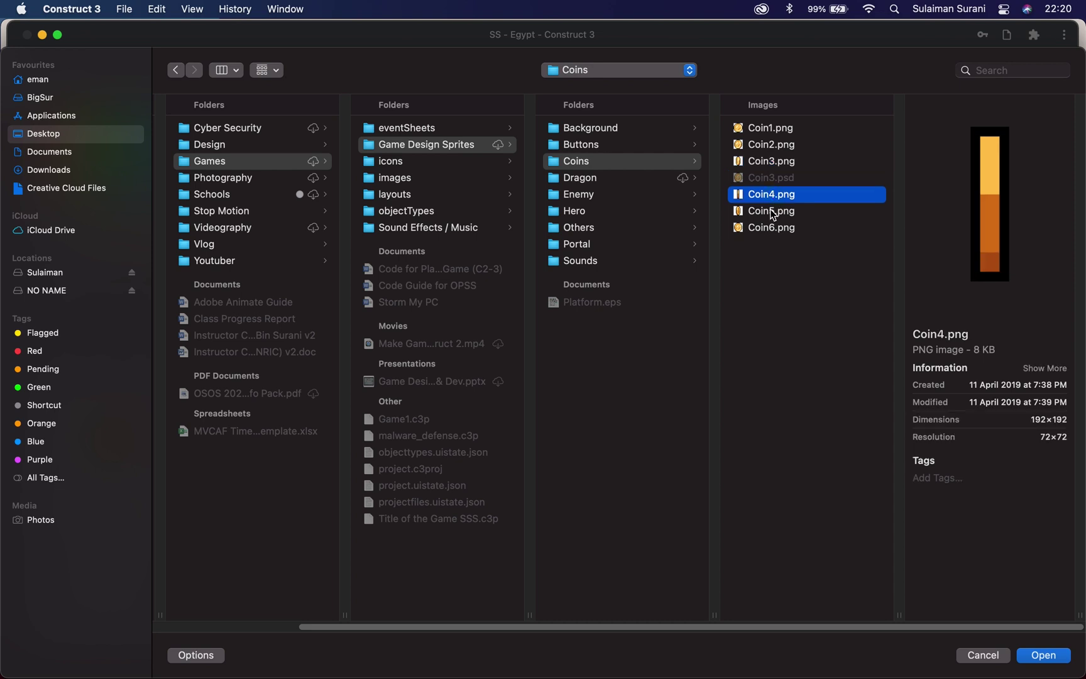
{"action": "left_click", "coordinate": [773, 214]}
{"action": "left_click", "coordinate": [768, 227]}
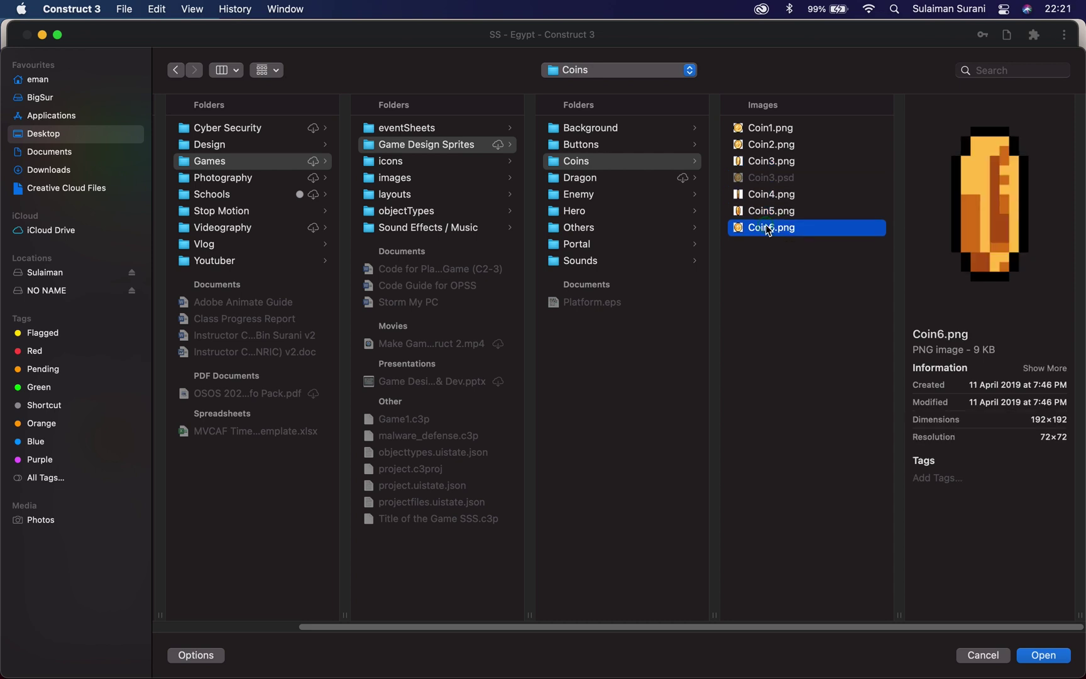
{"action": "left_click", "coordinate": [770, 129]}
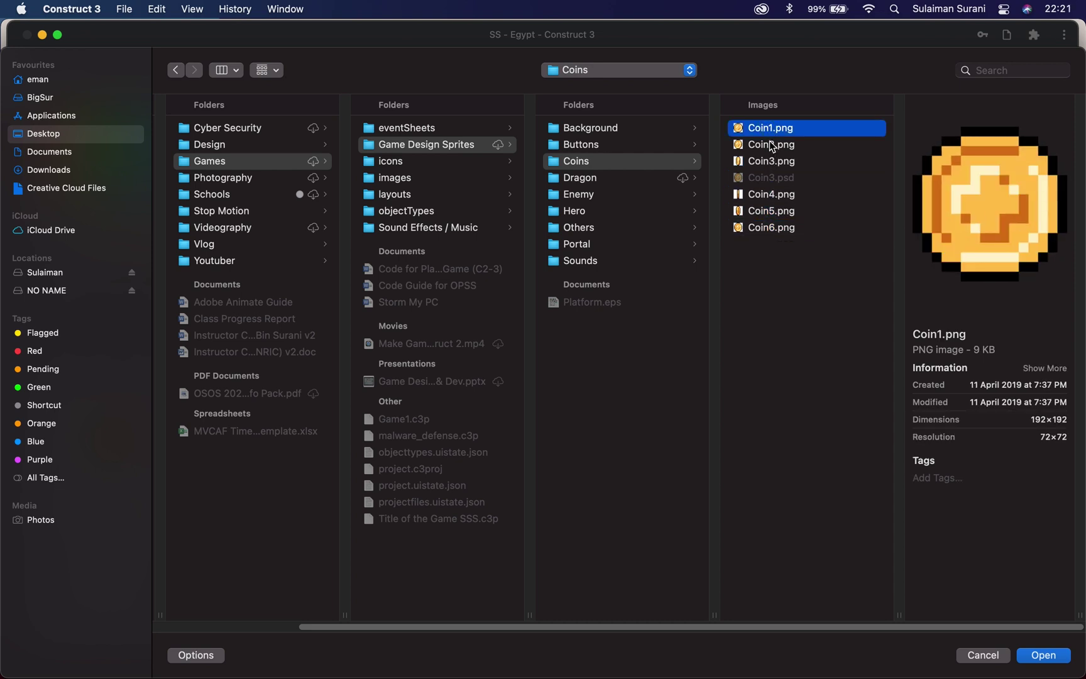
{"action": "key", "text": "super+a"}
{"action": "key", "text": "Return"}
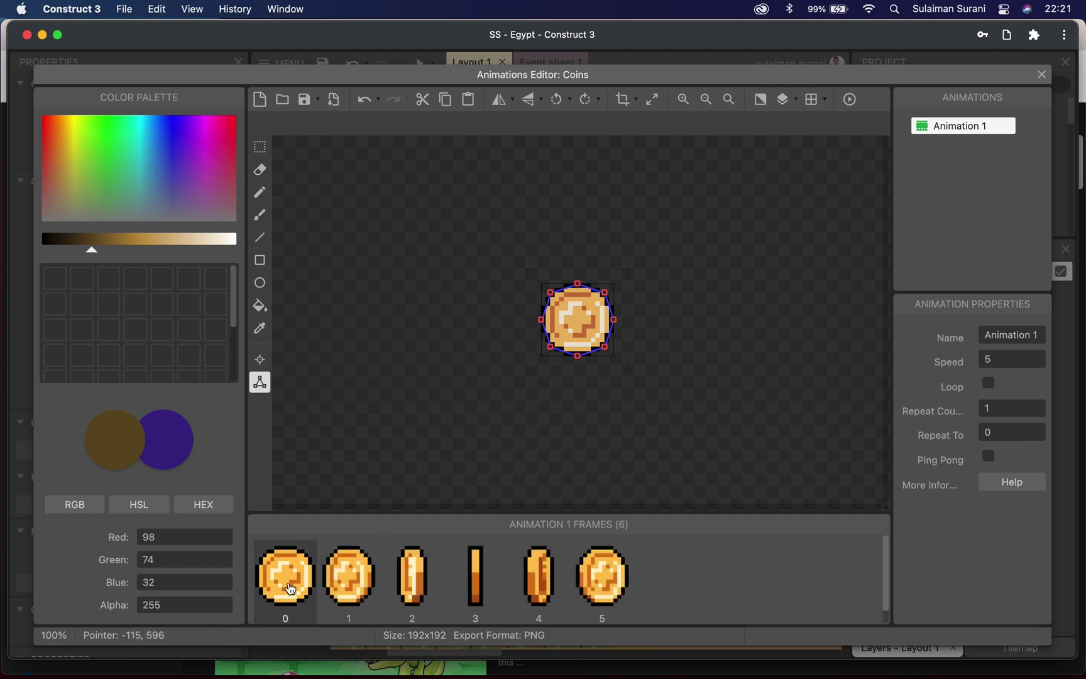
{"action": "left_click", "coordinate": [602, 575]}
Set the coin animation to loop at speed 5, preview it, and close the Animations Editor
{"action": "left_click", "coordinate": [966, 140]}
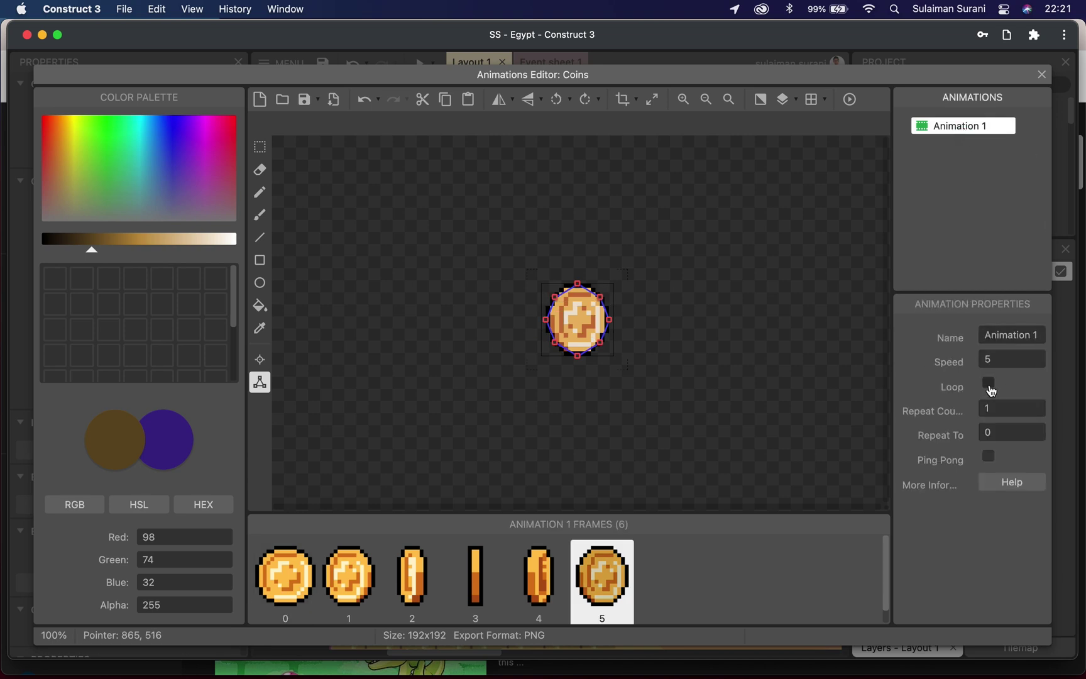
{"action": "double_click", "coordinate": [1002, 360]}
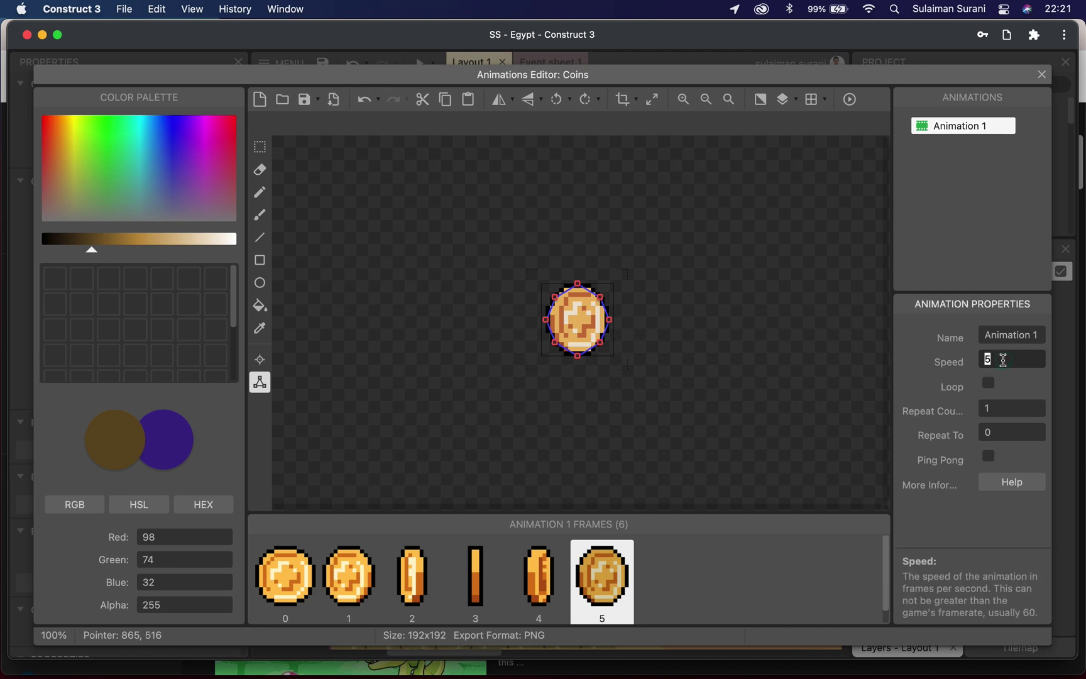
{"action": "left_click", "coordinate": [990, 385]}
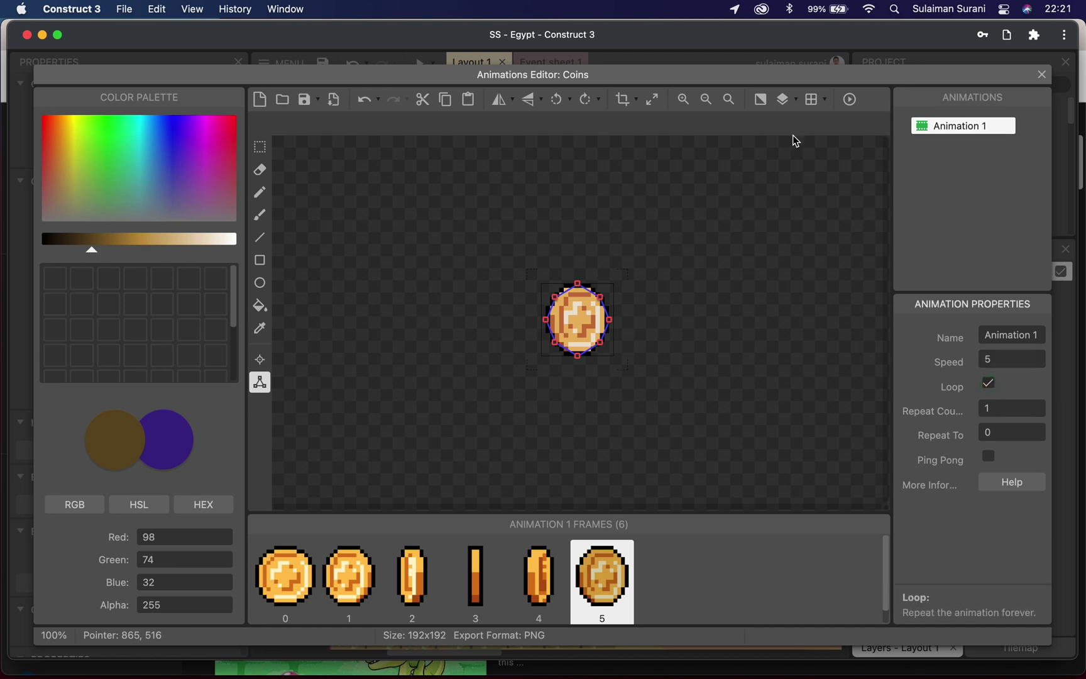
{"action": "left_click", "coordinate": [854, 101]}
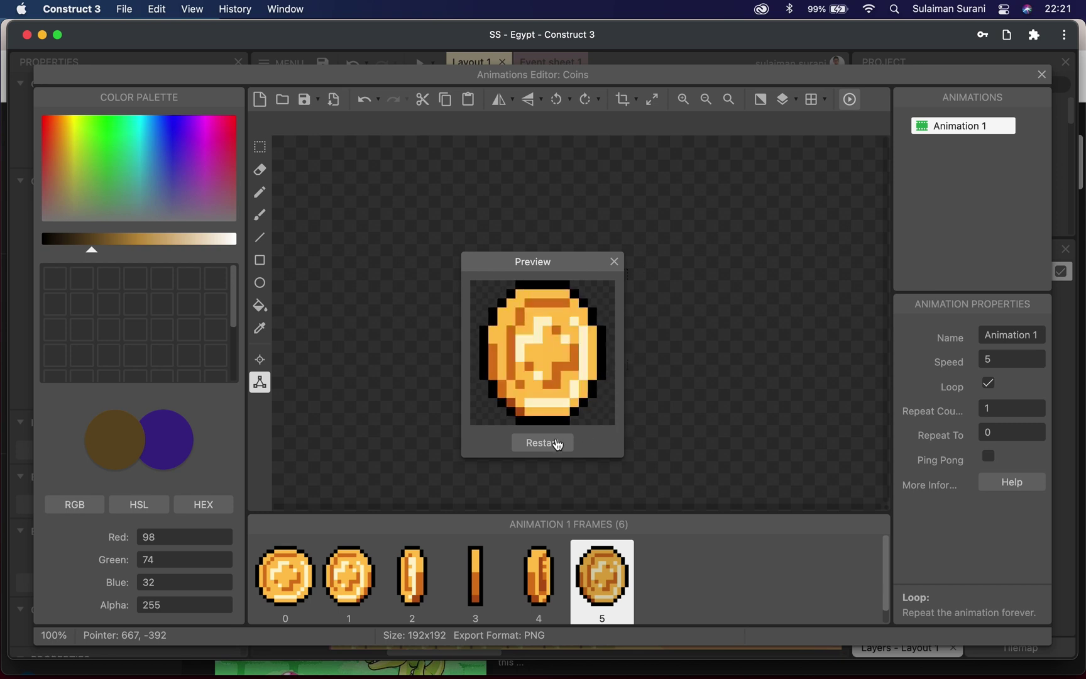
{"action": "left_click", "coordinate": [619, 266]}
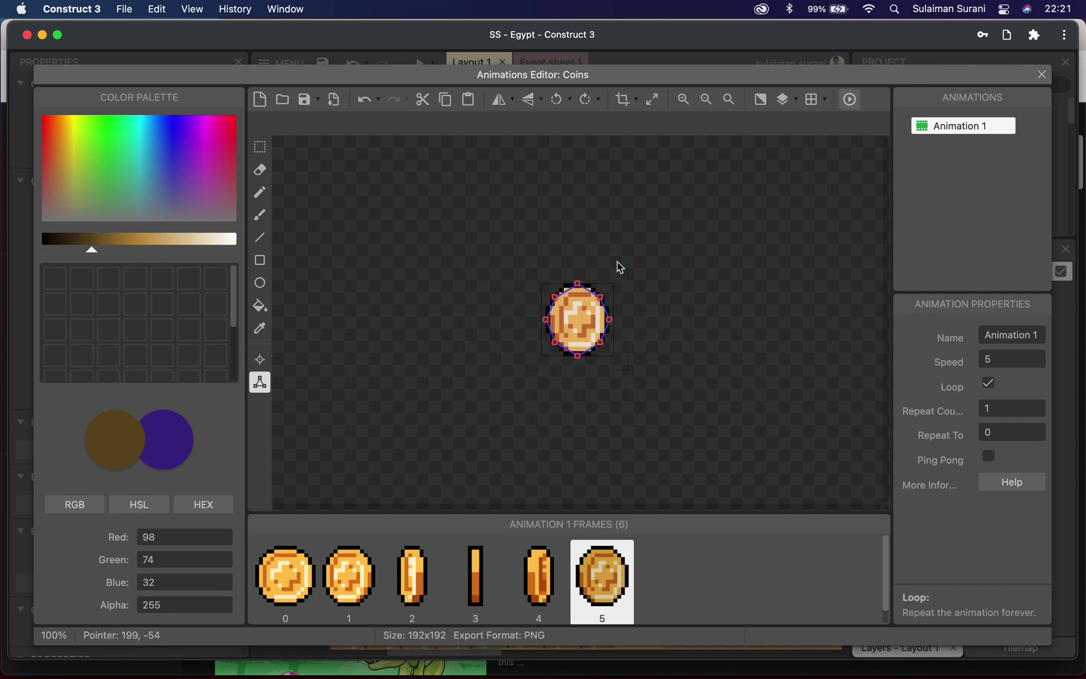
{"action": "left_click", "coordinate": [1040, 75]}
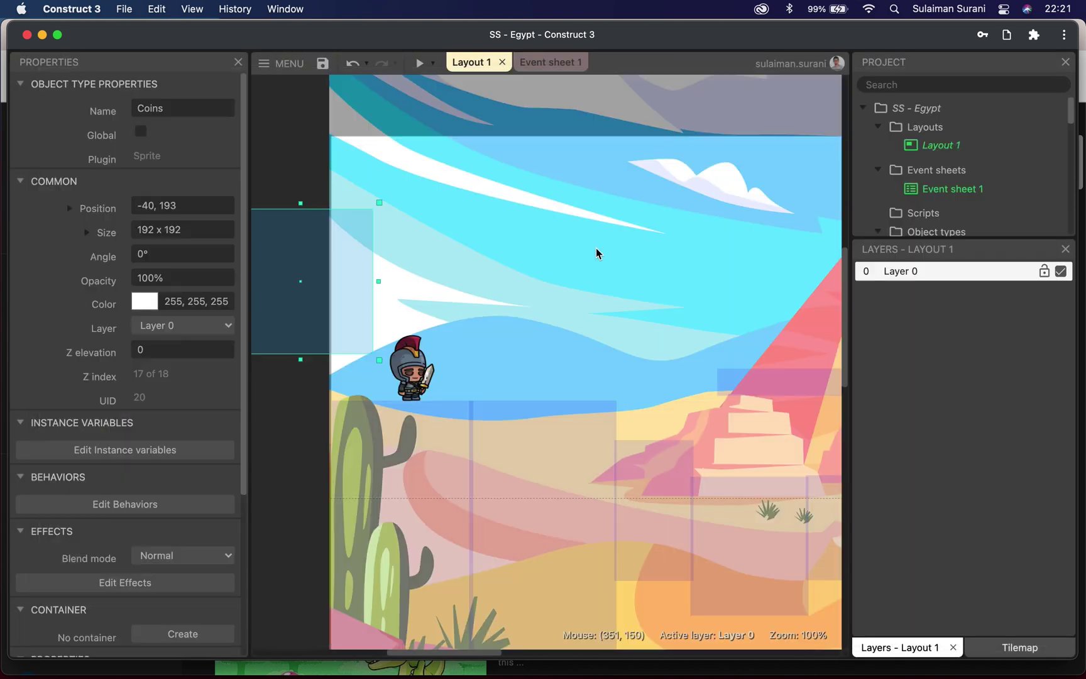
Shrink the first coin and paste copies beside it and above the right-hand platform
{"action": "left_click_drag", "start_coordinate": [464, 294], "coordinate": [477, 365]}
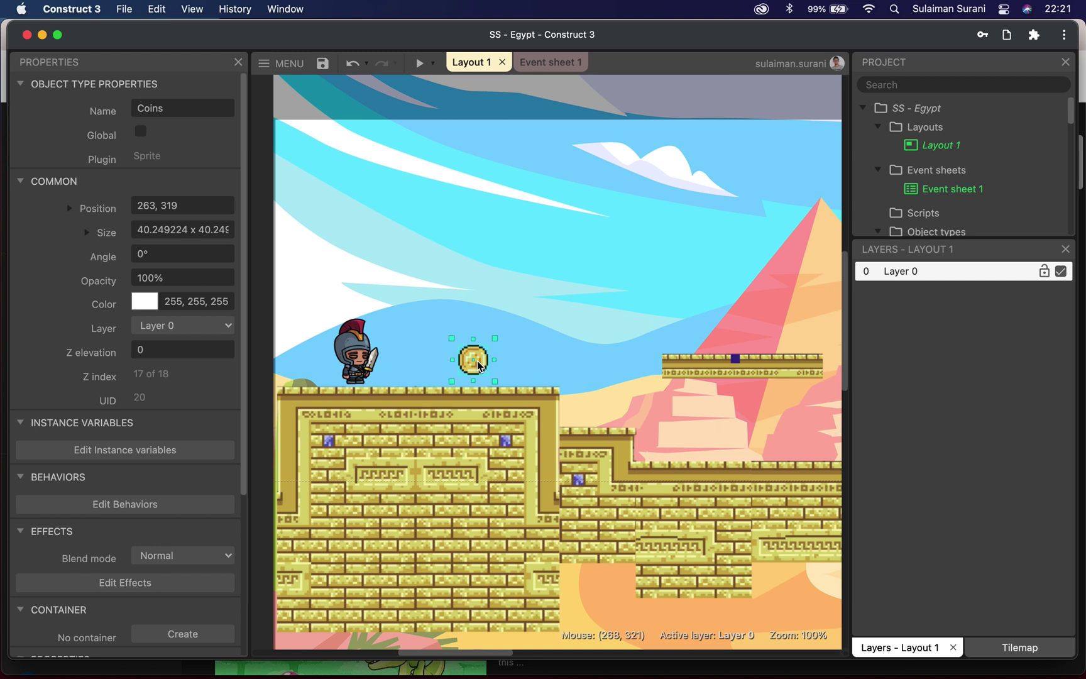
{"action": "key", "text": "ctrl+c"}
{"action": "key", "text": "ctrl+v"}
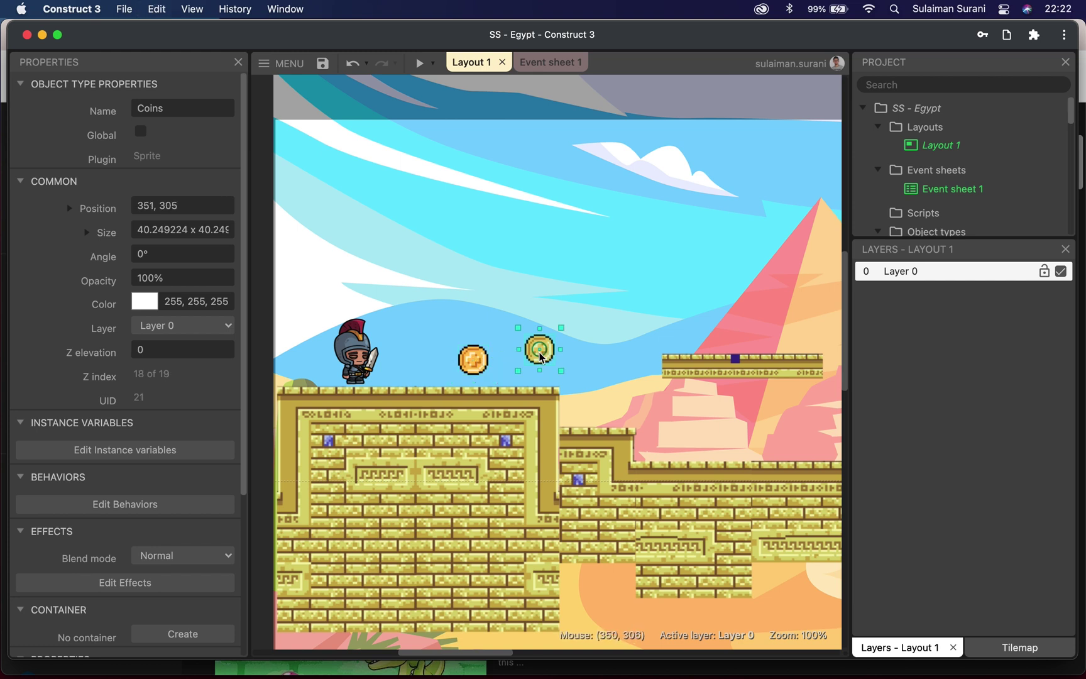
{"action": "left_click", "coordinate": [519, 364]}
{"action": "key", "text": "ctrl+v"}
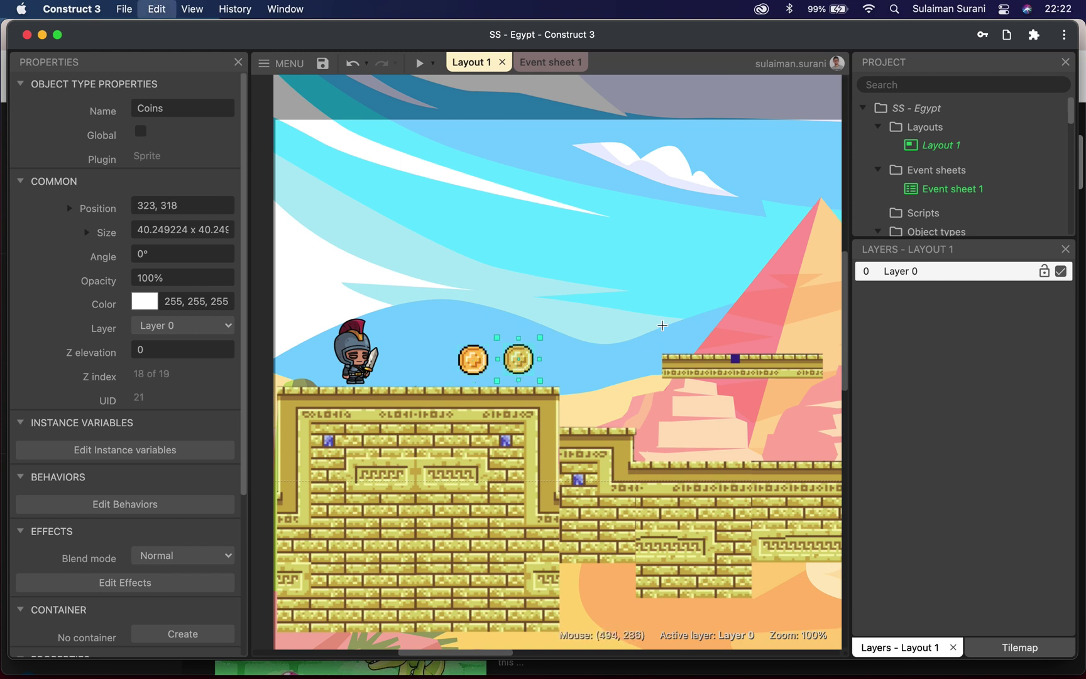
{"action": "left_click", "coordinate": [732, 332]}
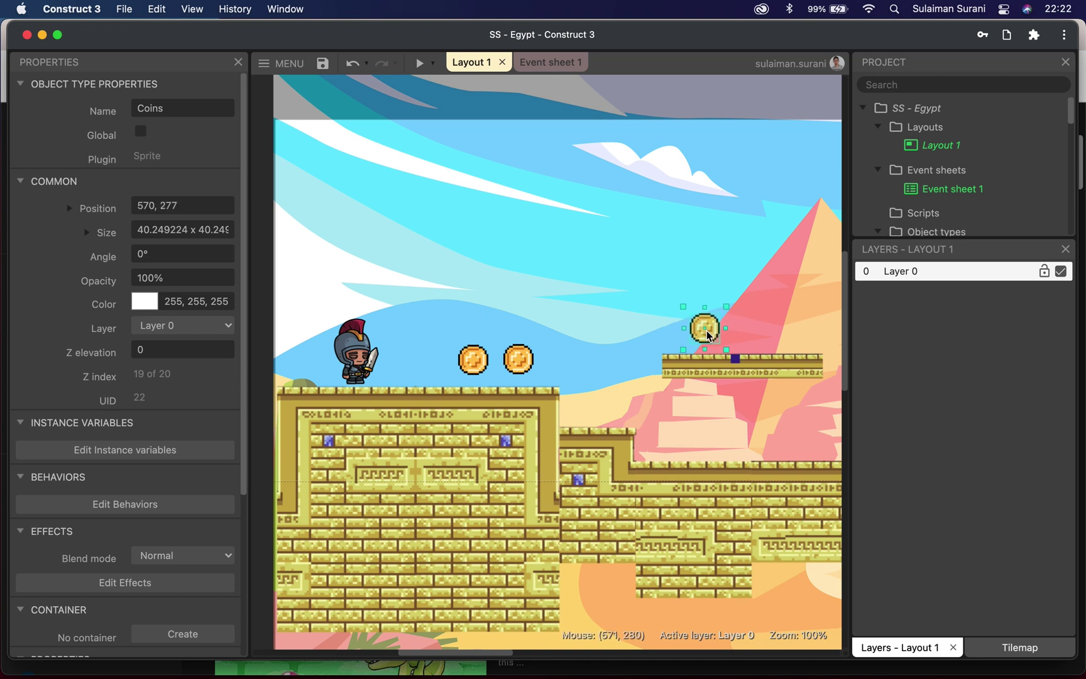
Paste more coins along the platforms further right, then launch a game preview
{"action": "scroll", "coordinate": [713, 336], "scroll_direction": "right", "scroll_amount": 4}
{"action": "key", "text": "super+v"}
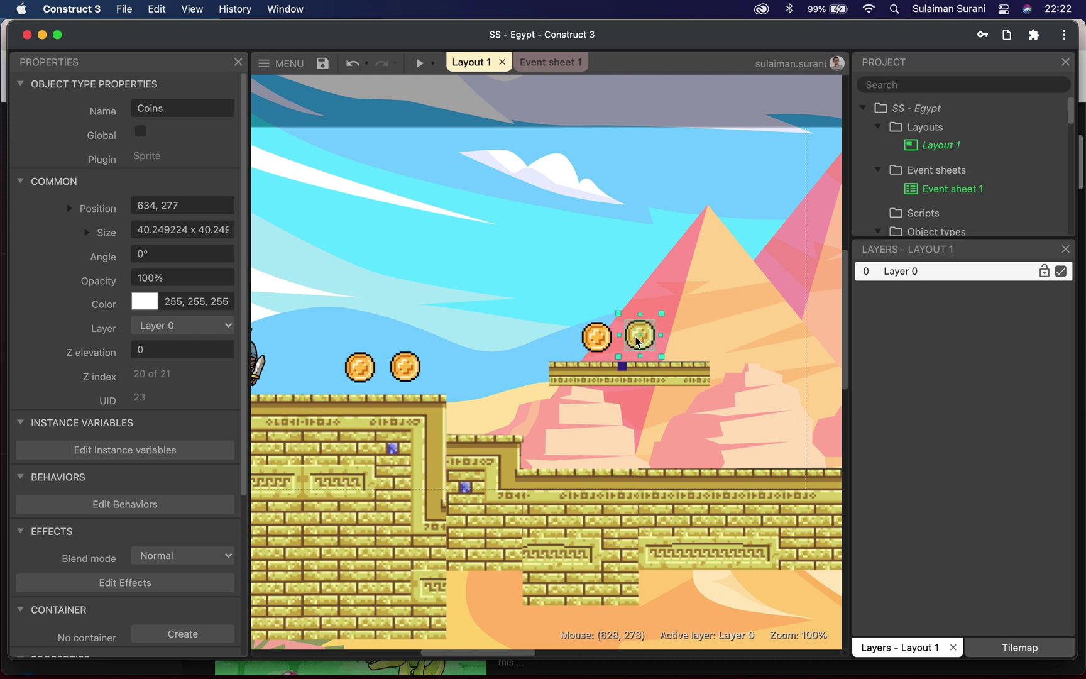
{"action": "scroll", "coordinate": [637, 341], "scroll_direction": "right", "scroll_amount": 5}
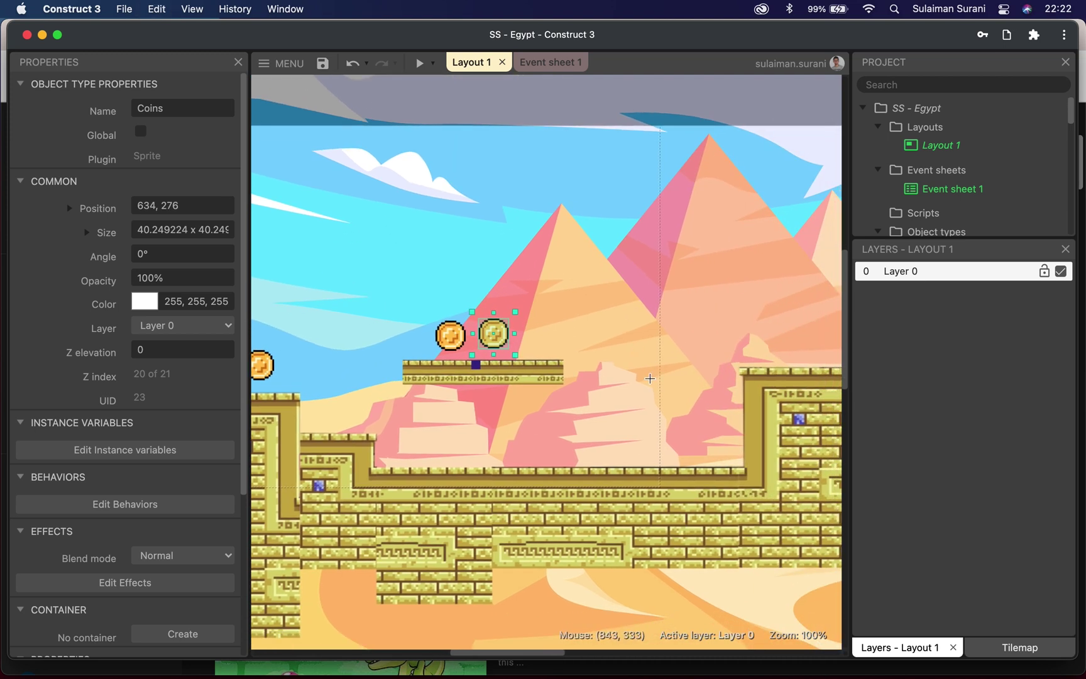
{"action": "key", "text": "super+v"}
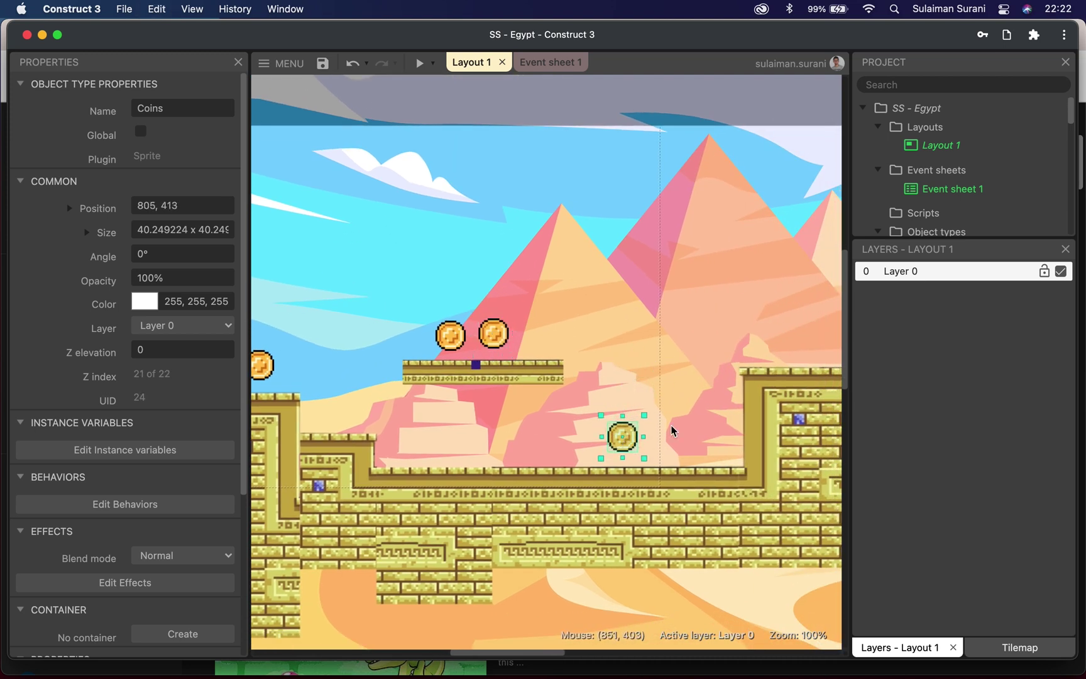
{"action": "key", "text": "super+v"}
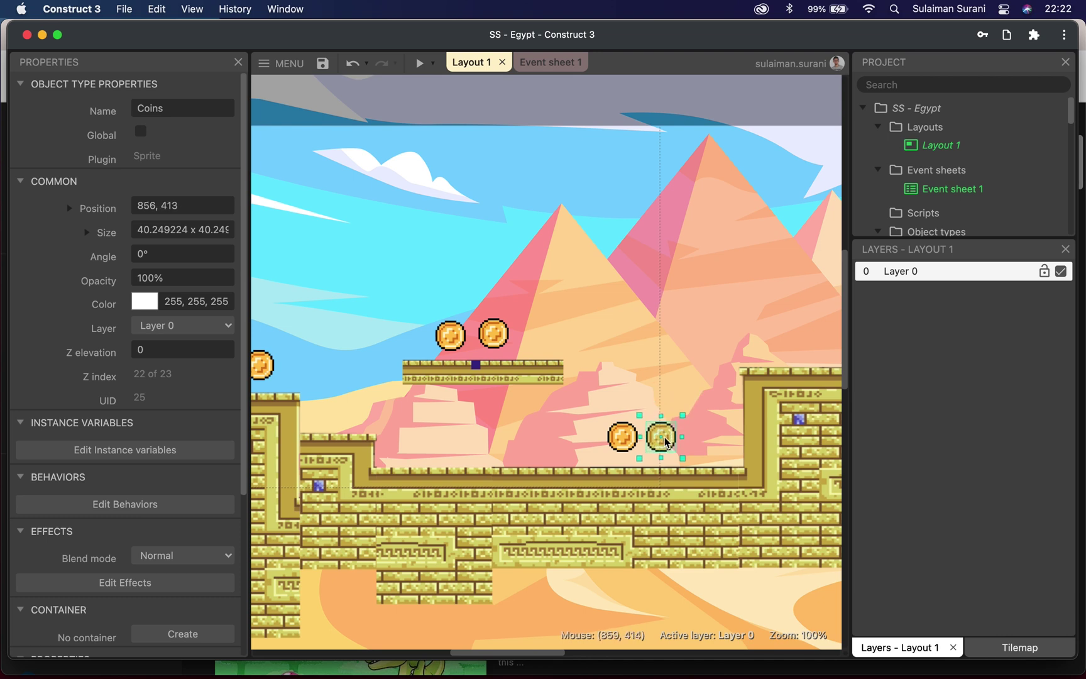
{"action": "left_click", "coordinate": [669, 435]}
{"action": "scroll", "coordinate": [704, 402], "scroll_direction": "right", "scroll_amount": 3}
{"action": "scroll", "coordinate": [723, 383], "scroll_direction": "up", "scroll_amount": 1}
{"action": "key", "text": "super+v"}
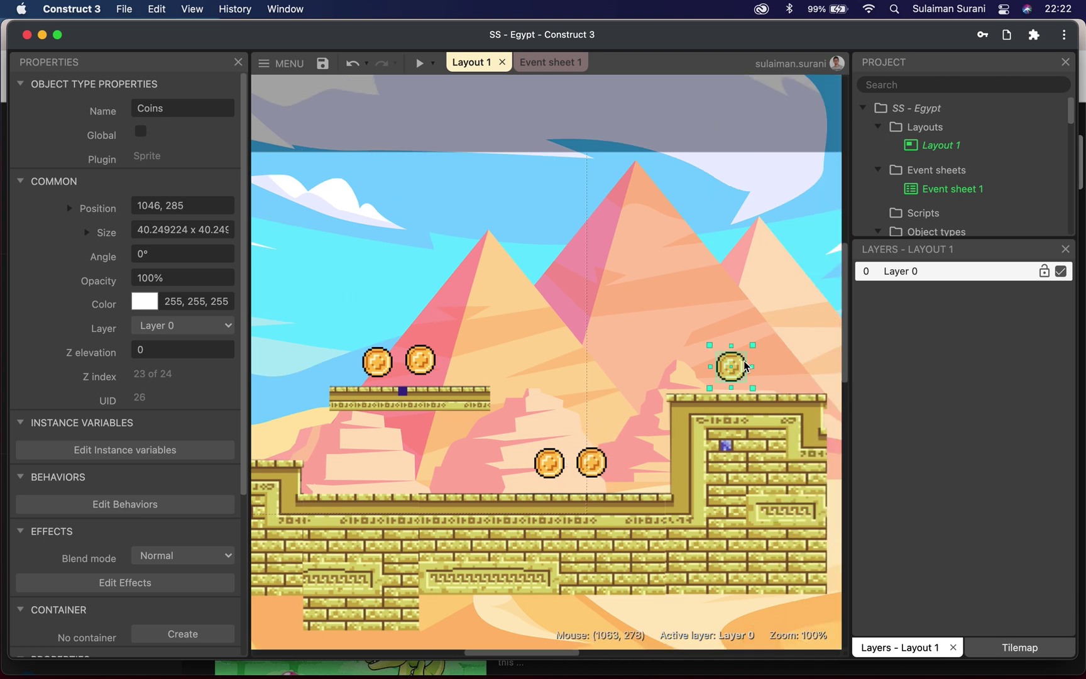
{"action": "left_click", "coordinate": [740, 376]}
{"action": "scroll", "coordinate": [740, 371], "scroll_direction": "left", "scroll_amount": 10}
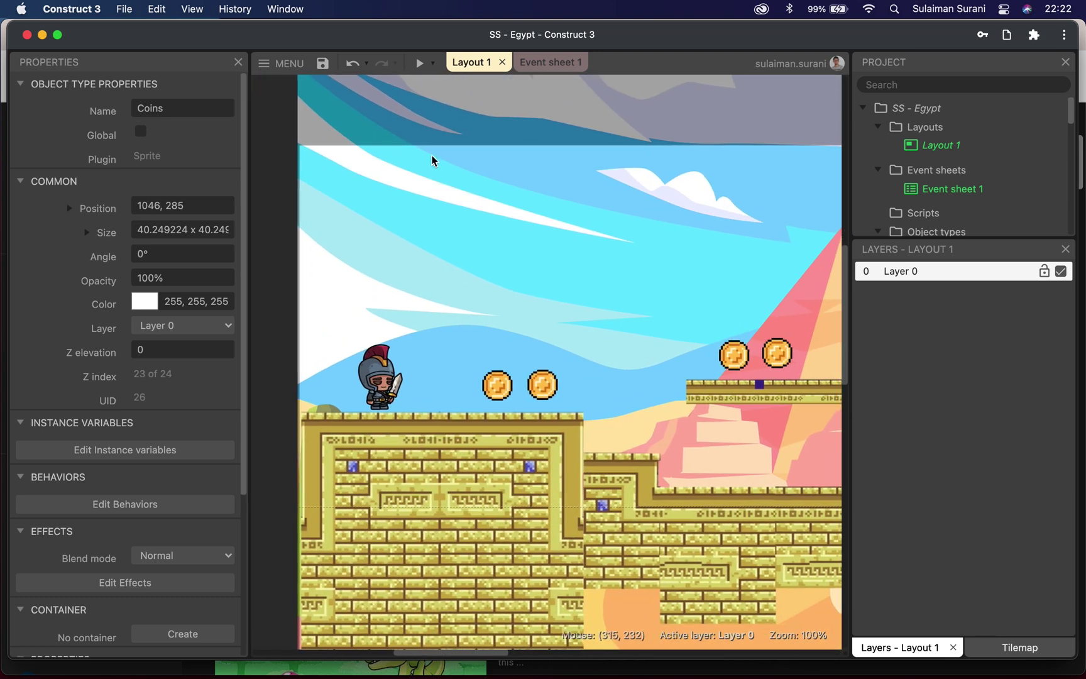
{"action": "left_click", "coordinate": [417, 68]}
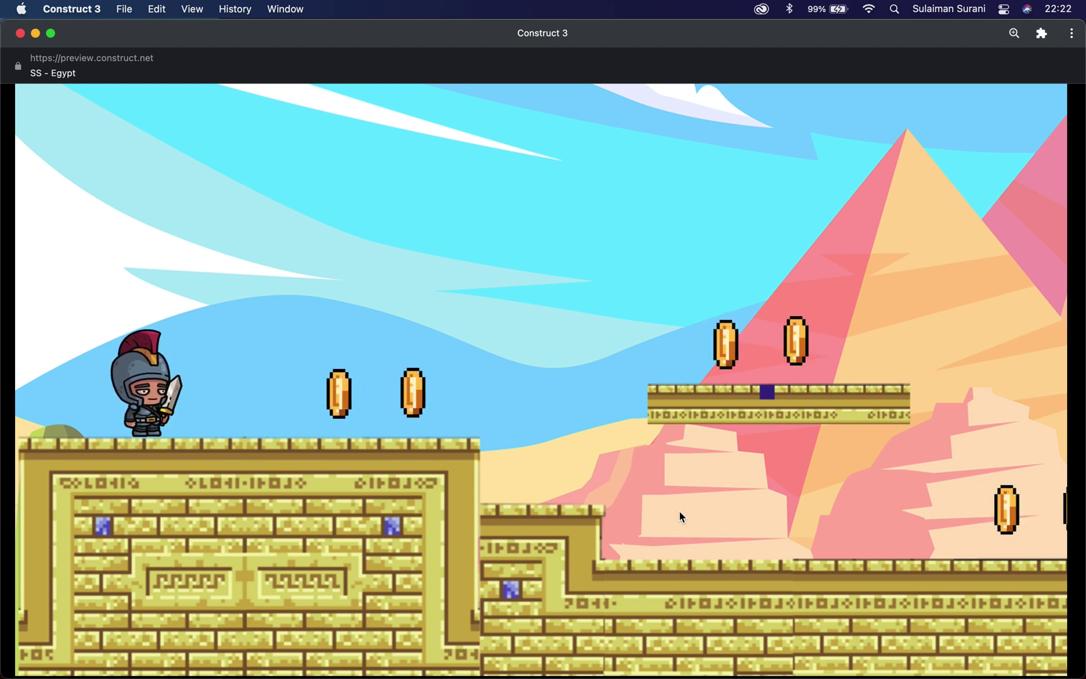
{"action": "key", "text": "Right"}
{"action": "key", "text": "Left"}
{"action": "key", "text": "Up"}
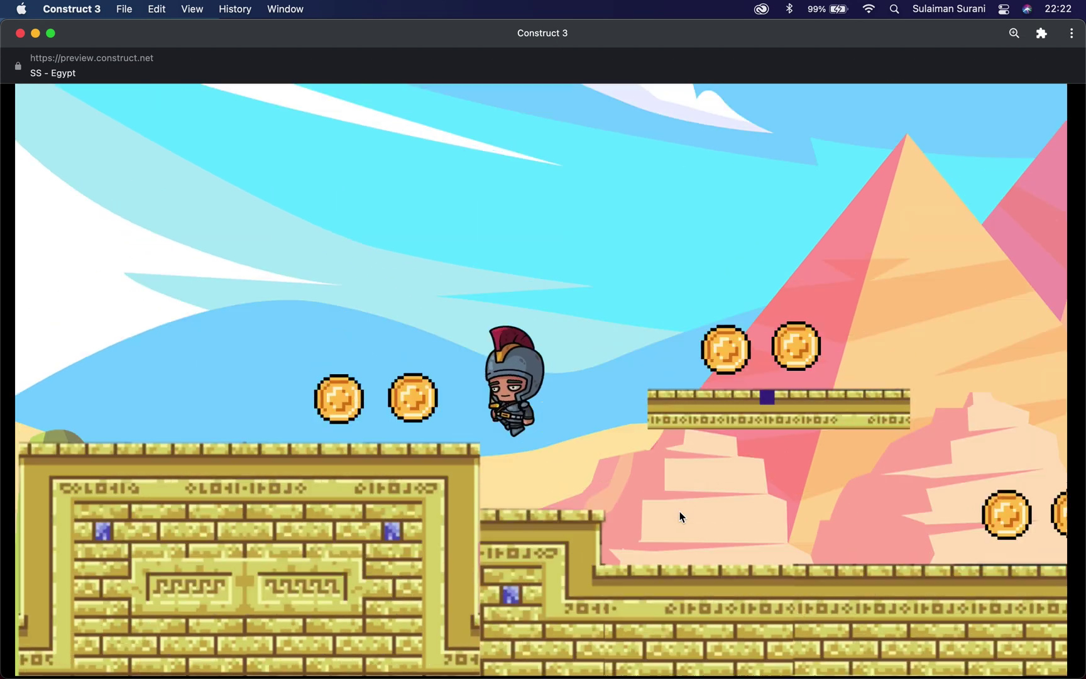
{"action": "key", "text": "Right"}
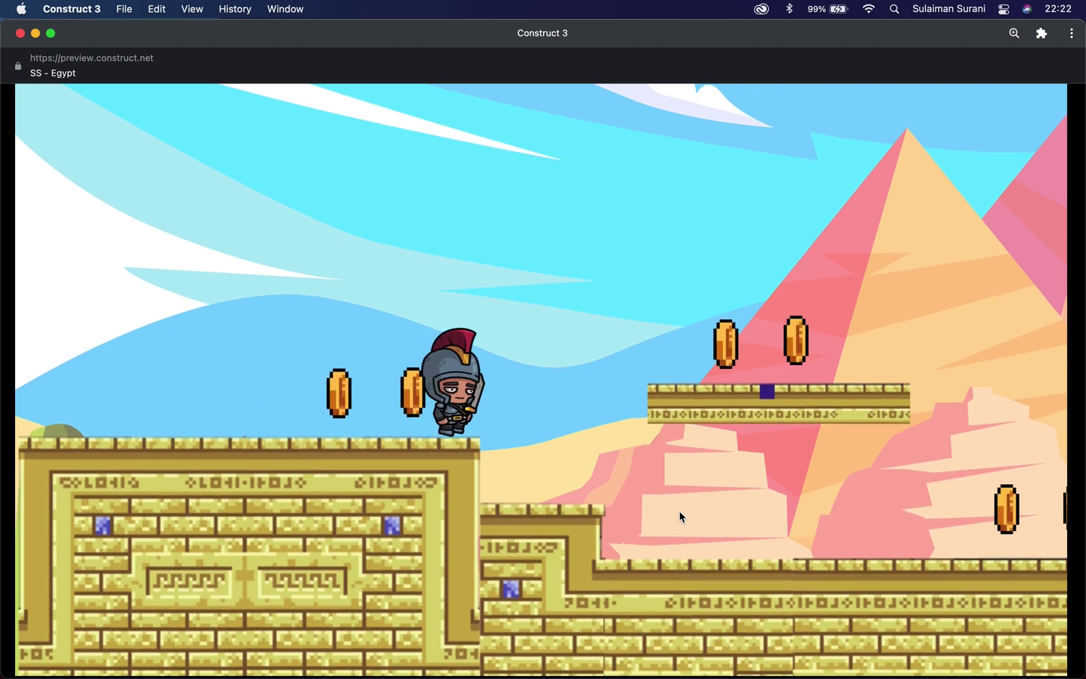
{"action": "key", "text": "Up"}
{"action": "key", "text": "Left"}
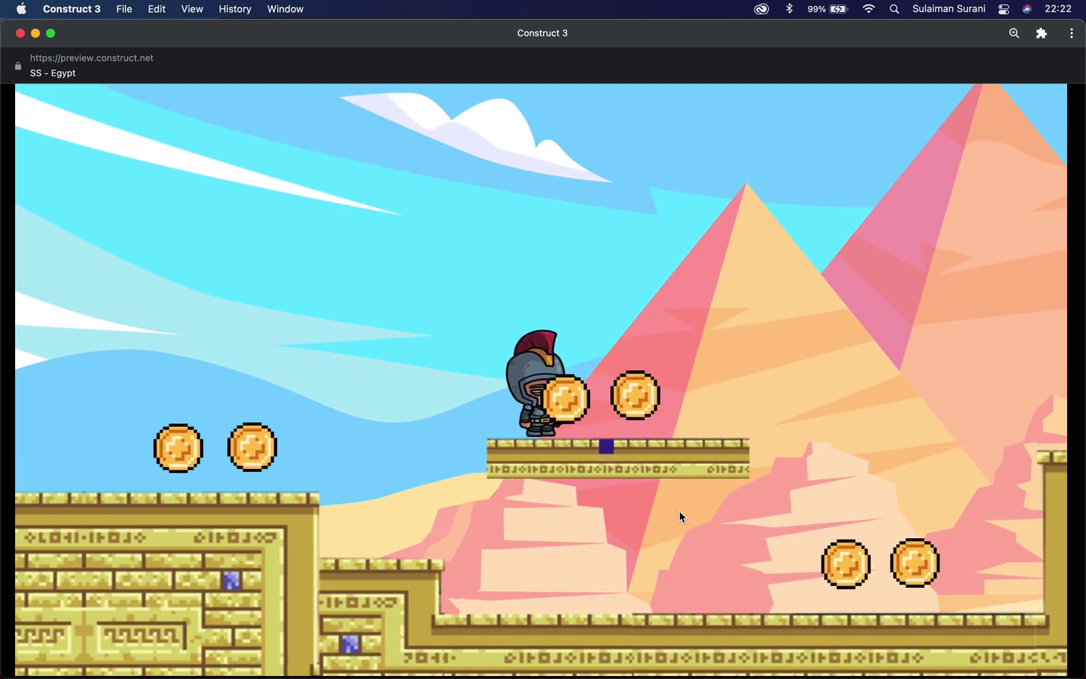
{"action": "key", "text": "space"}
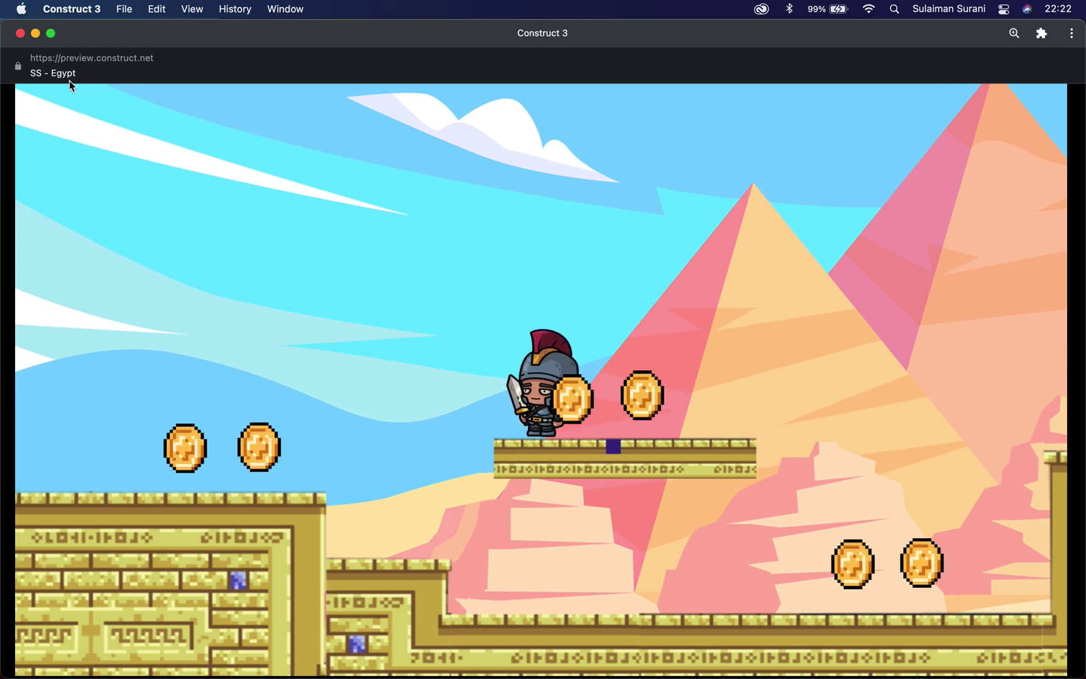
{"action": "left_click", "coordinate": [21, 33]}
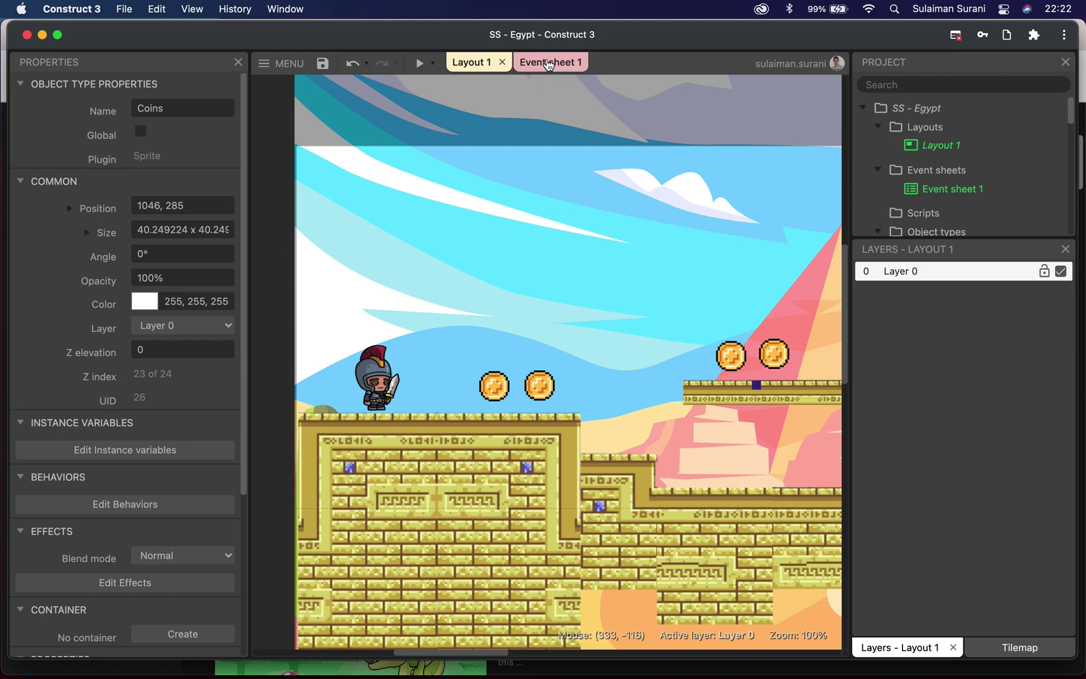
On Event sheet 1, add event 9: Hero On collision with another object, Coins
{"action": "left_click", "coordinate": [549, 64]}
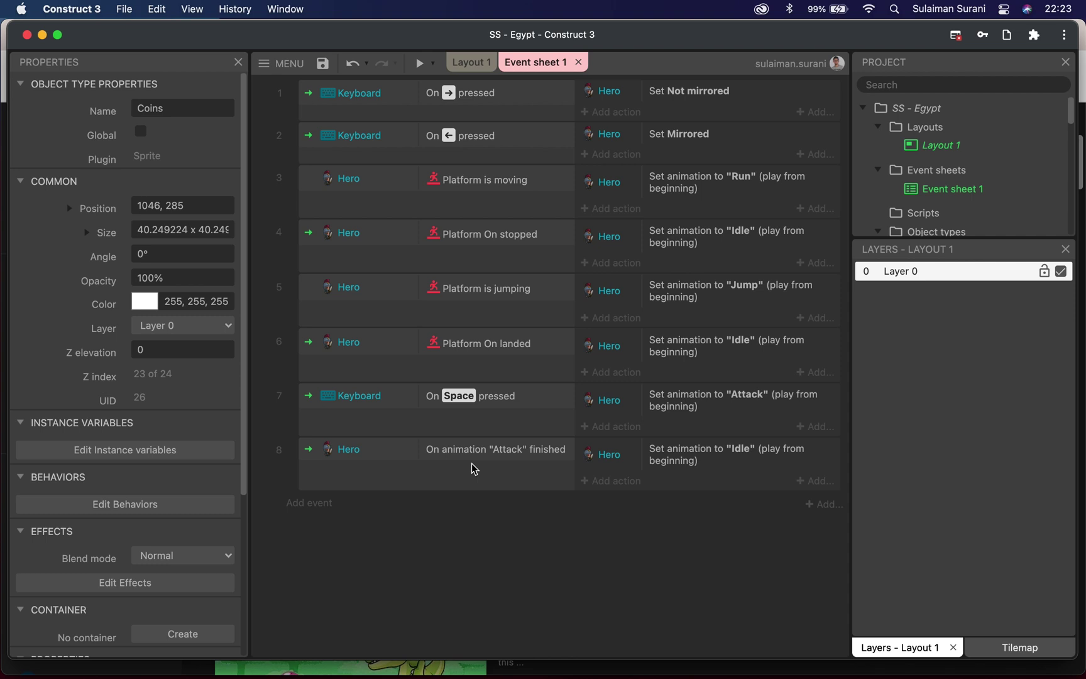
{"action": "left_click", "coordinate": [316, 508]}
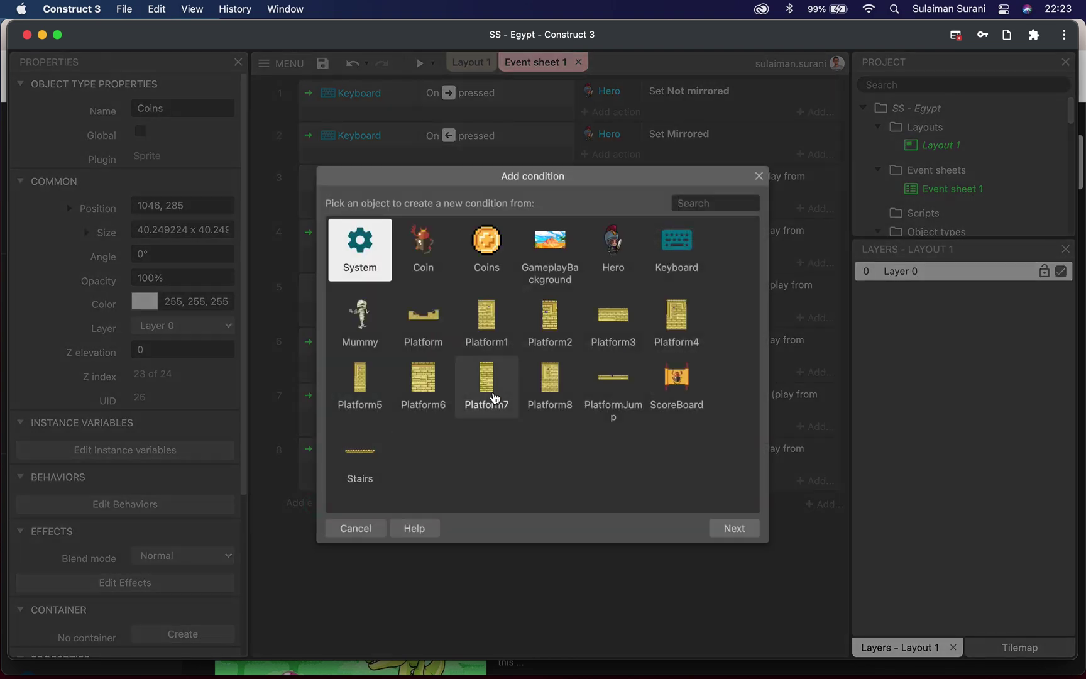
{"action": "left_click", "coordinate": [627, 251]}
{"action": "left_click", "coordinate": [721, 528]}
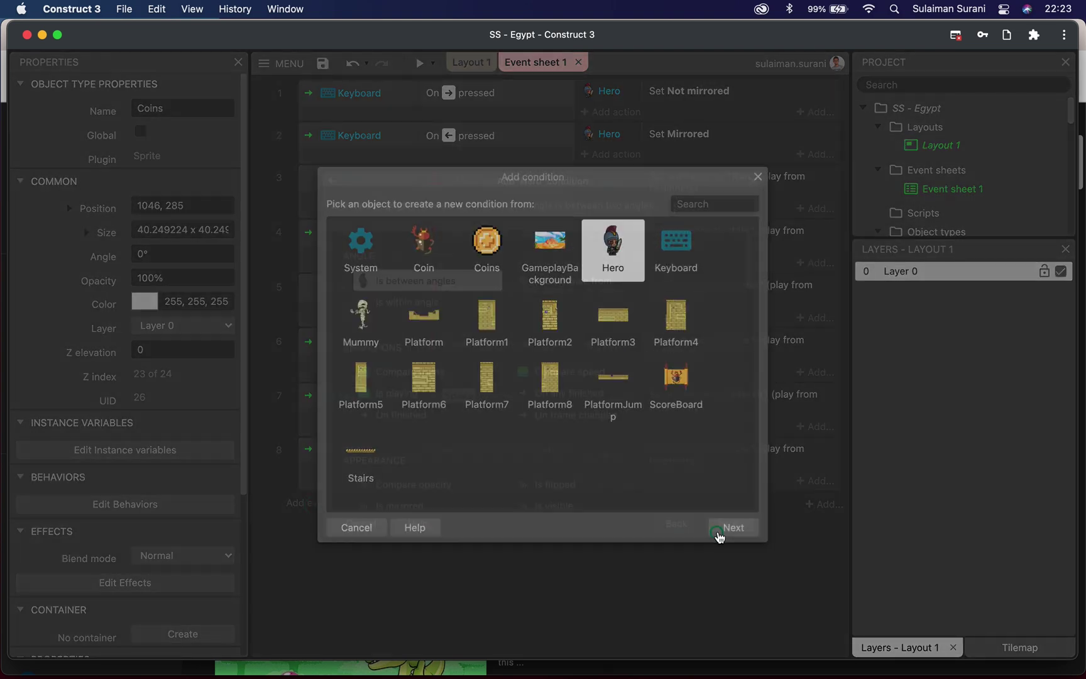
{"action": "scroll", "coordinate": [629, 377], "scroll_direction": "down", "scroll_amount": 5}
{"action": "left_click", "coordinate": [611, 387]}
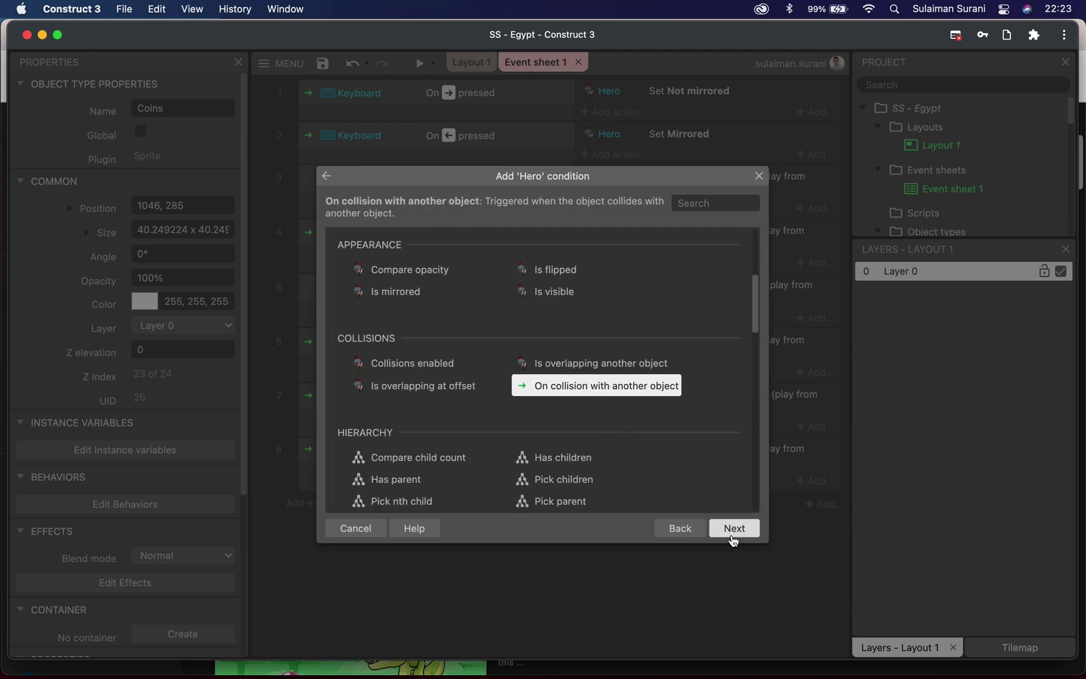
{"action": "left_click", "coordinate": [732, 528]}
{"action": "left_click", "coordinate": [538, 338]}
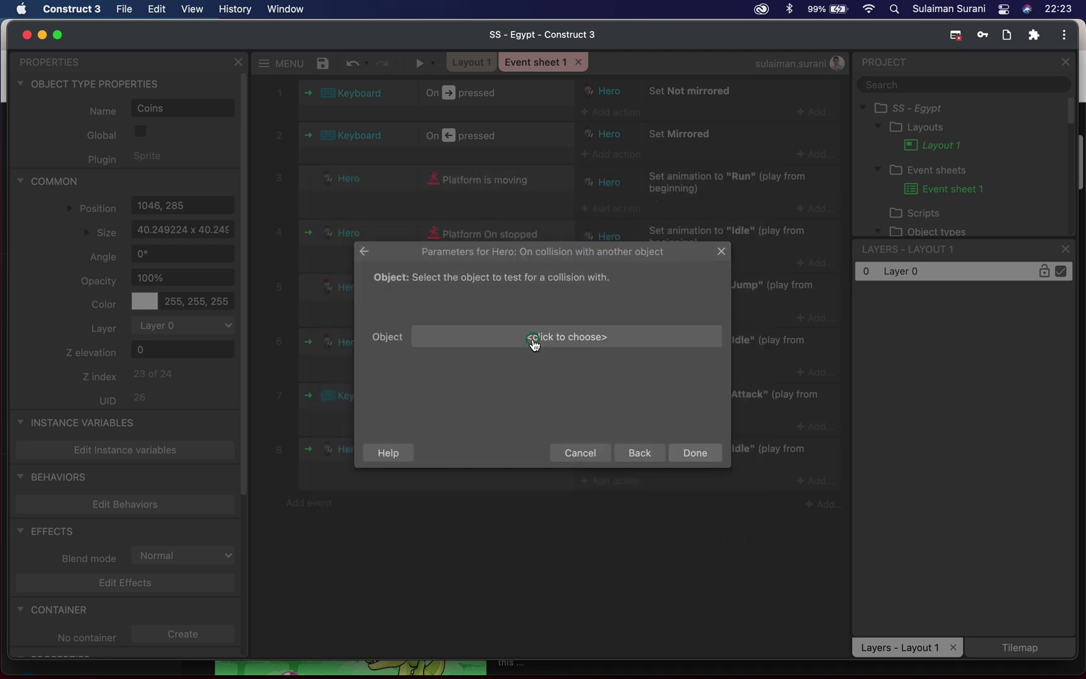
{"action": "left_click", "coordinate": [538, 291]}
{"action": "left_click", "coordinate": [631, 490]}
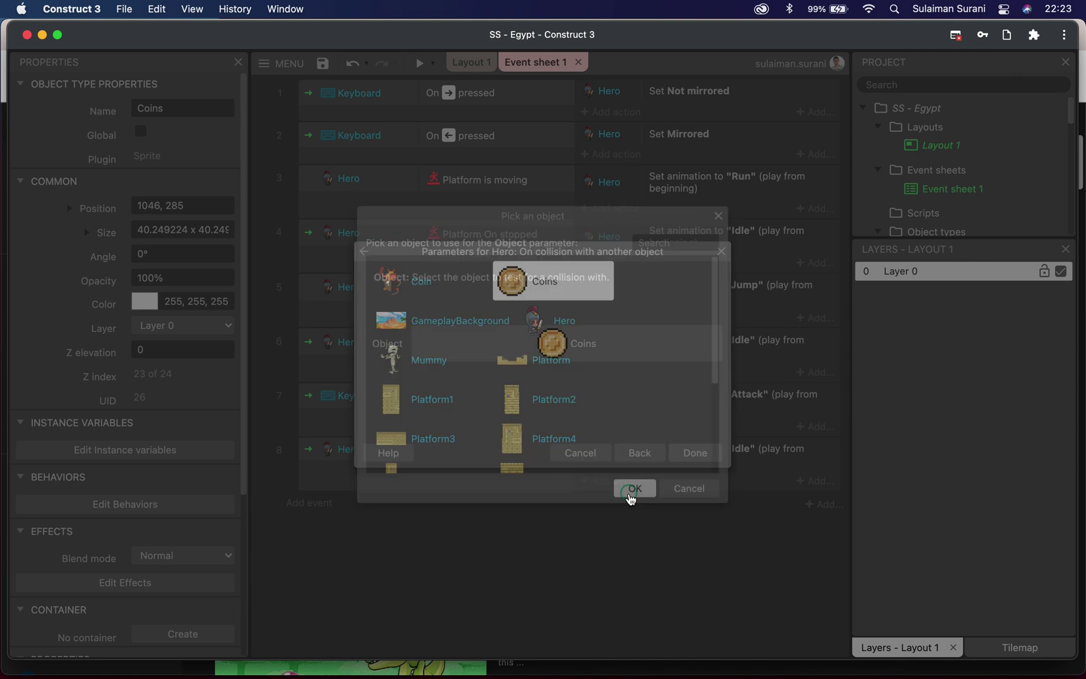
{"action": "left_click", "coordinate": [694, 452]}
Give event 9 a Coins Destroy action and run a preview to test it
{"action": "left_click", "coordinate": [598, 503]}
{"action": "left_click", "coordinate": [525, 245]}
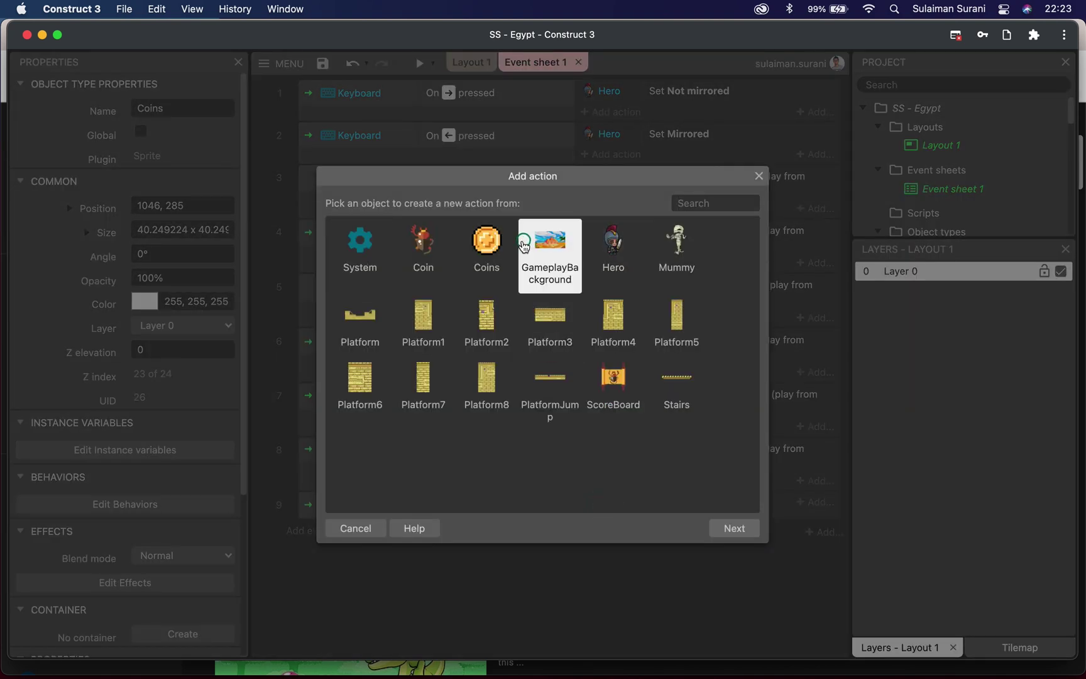
{"action": "left_click", "coordinate": [486, 242]}
{"action": "left_click", "coordinate": [729, 530]}
{"action": "scroll", "coordinate": [477, 385], "scroll_direction": "down", "scroll_amount": 10}
{"action": "scroll", "coordinate": [478, 385], "scroll_direction": "down", "scroll_amount": 3}
{"action": "left_click", "coordinate": [391, 409]}
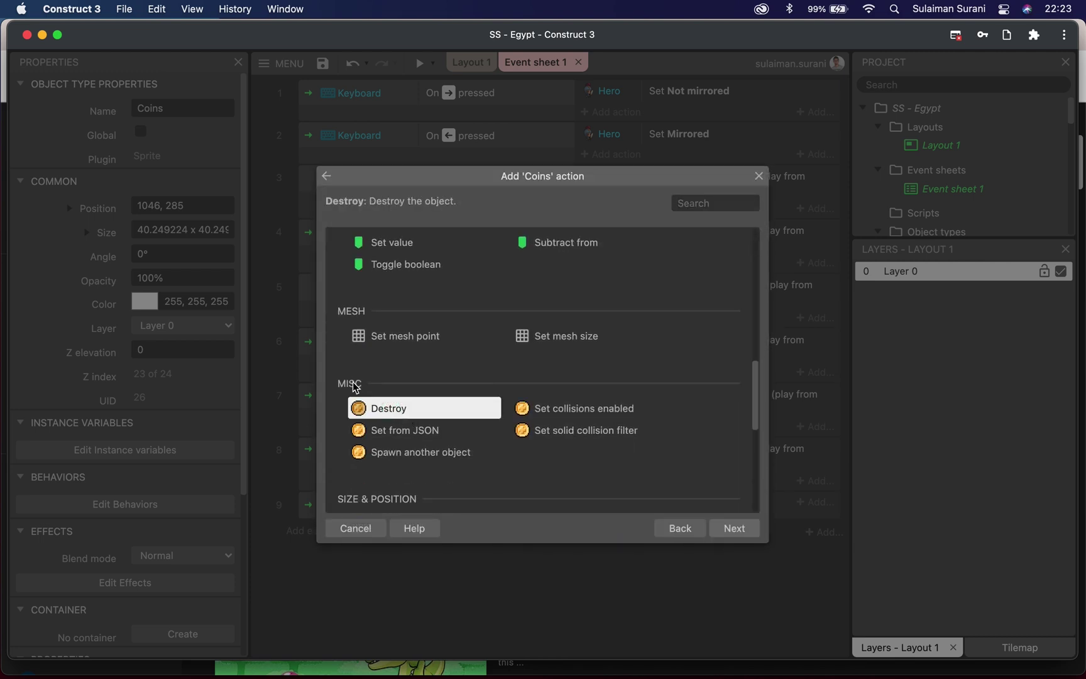
{"action": "left_click", "coordinate": [734, 528]}
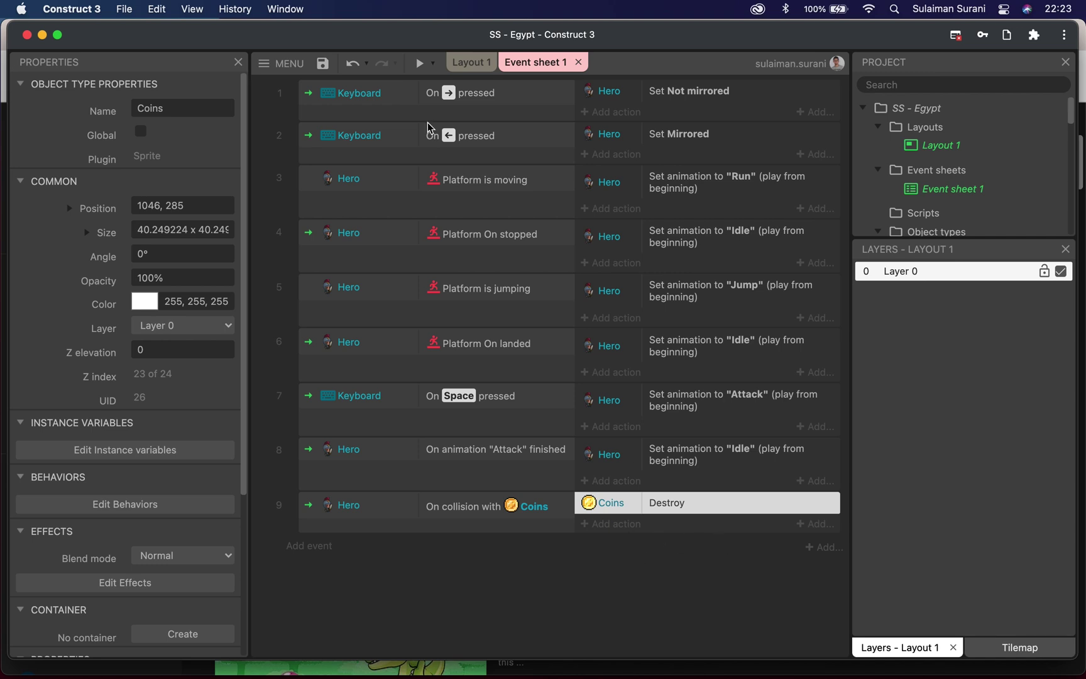
{"action": "left_click", "coordinate": [418, 62]}
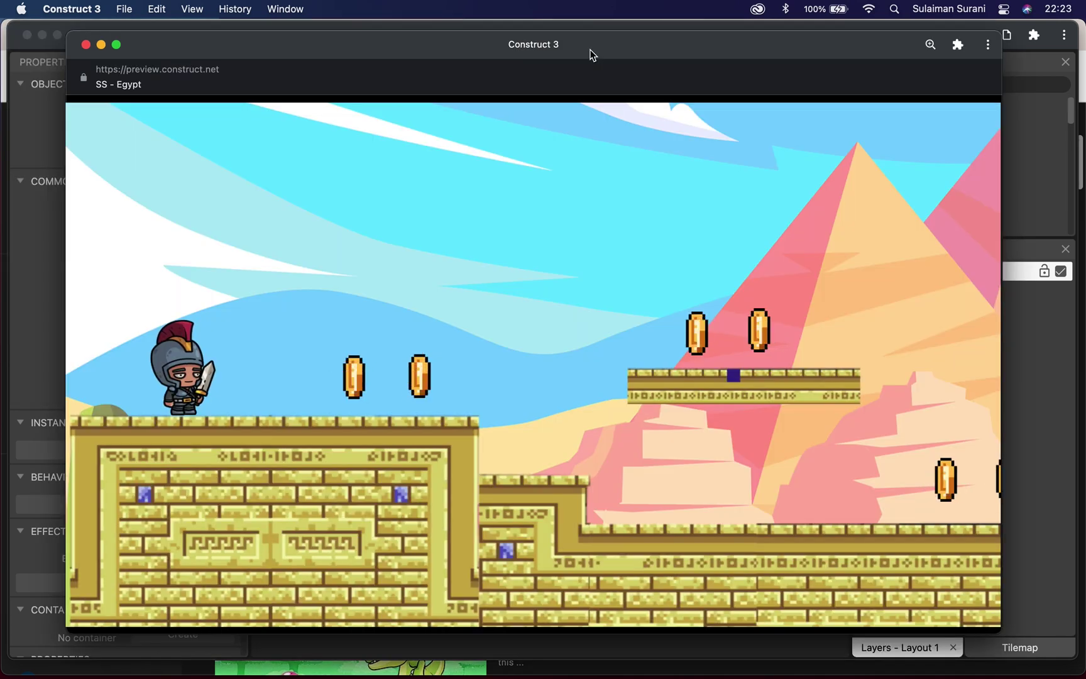
{"action": "key", "text": "Right"}
{"action": "key", "text": "Left"}
{"action": "key", "text": "Right"}
{"action": "key", "text": "Up"}
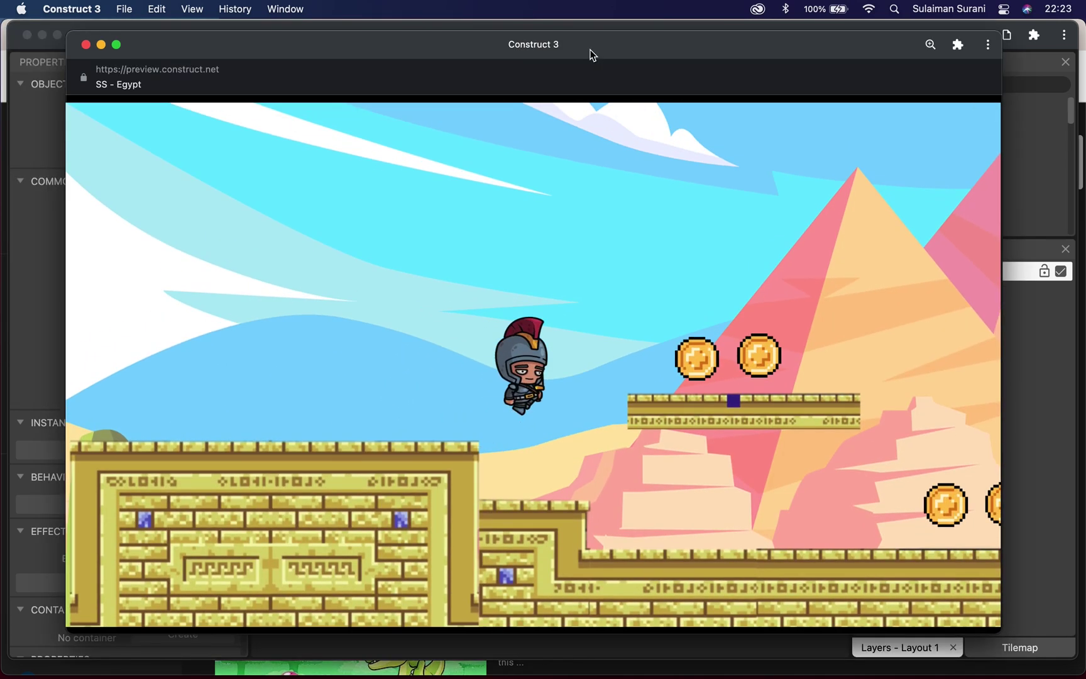
{"action": "key", "text": "Up"}
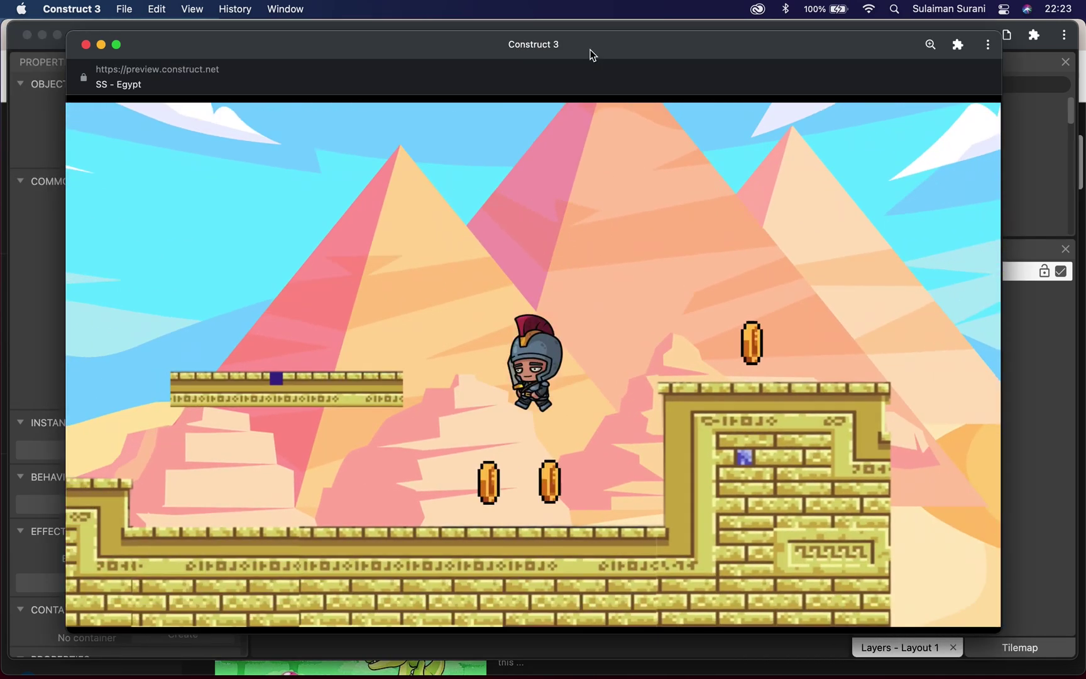
{"action": "key", "text": "Right"}
{"action": "key", "text": "Up"}
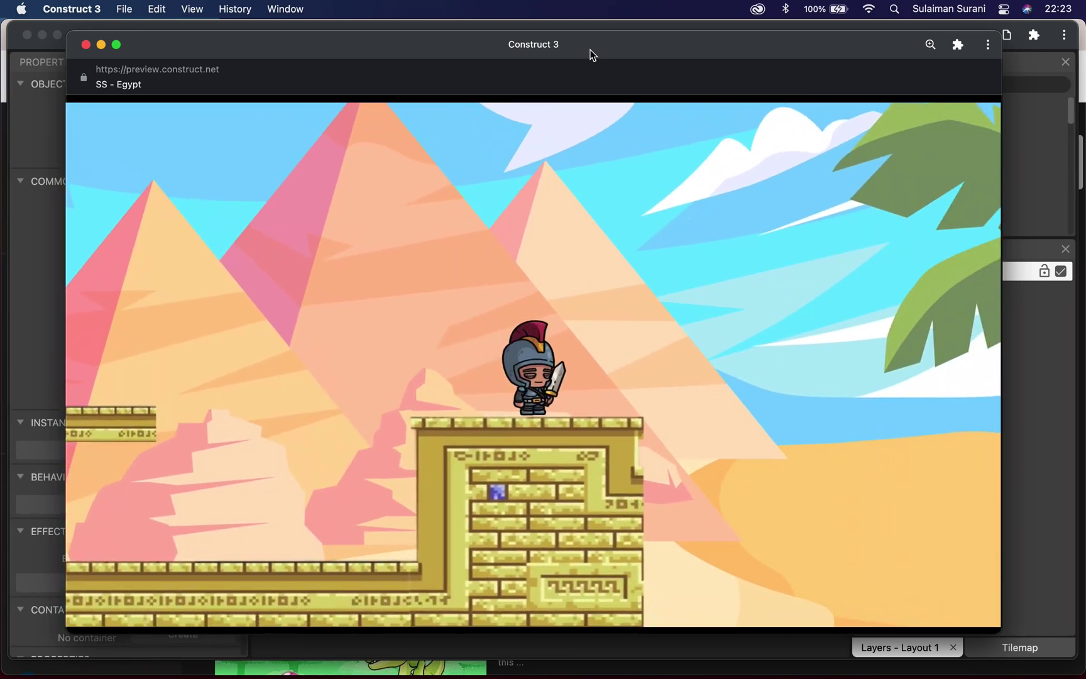
{"action": "key", "text": "super+w"}
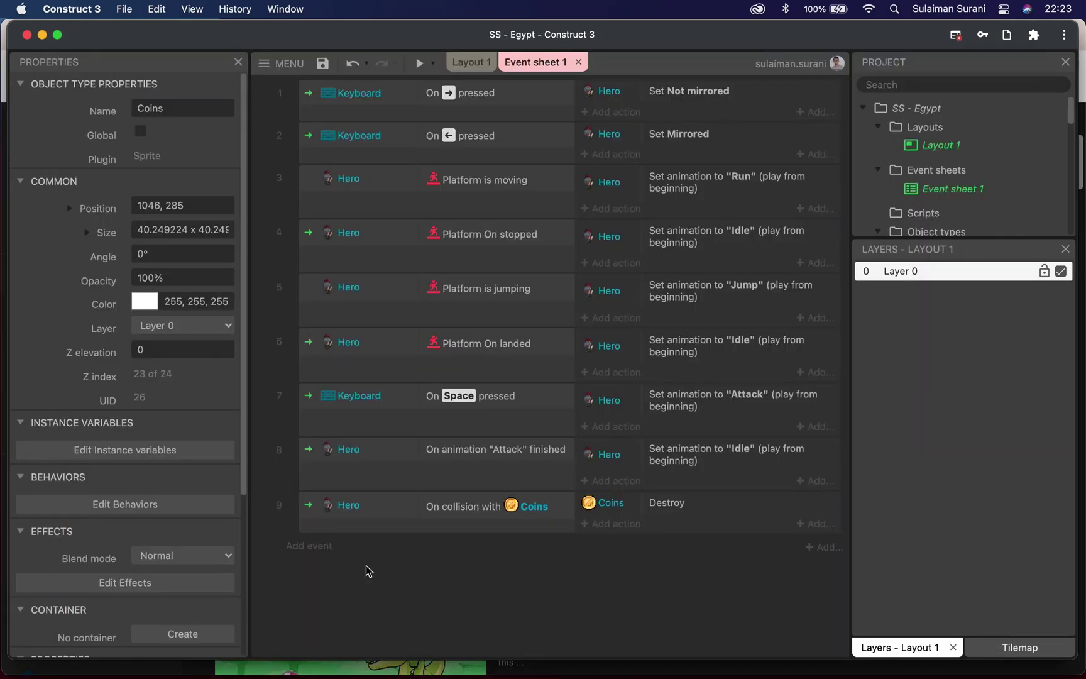
Create a Text object named Score and place it in Layout 1
{"action": "left_click", "coordinate": [460, 66]}
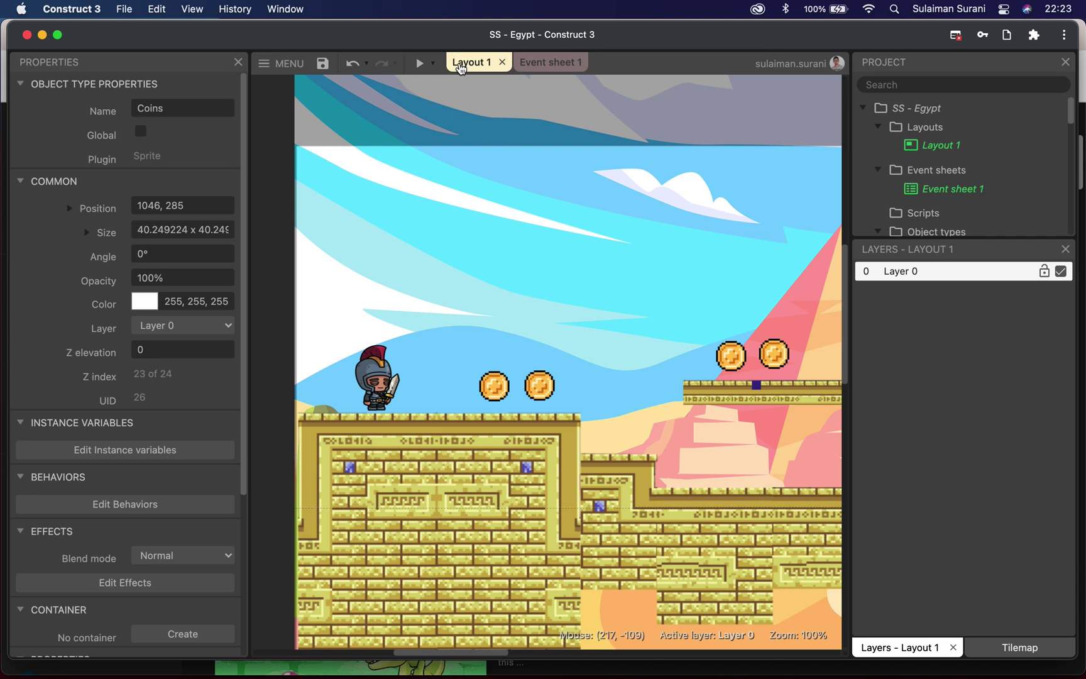
{"action": "double_click", "coordinate": [271, 221]}
{"action": "left_click_drag", "start_coordinate": [758, 274], "coordinate": [761, 295]}
{"action": "left_click", "coordinate": [447, 366]}
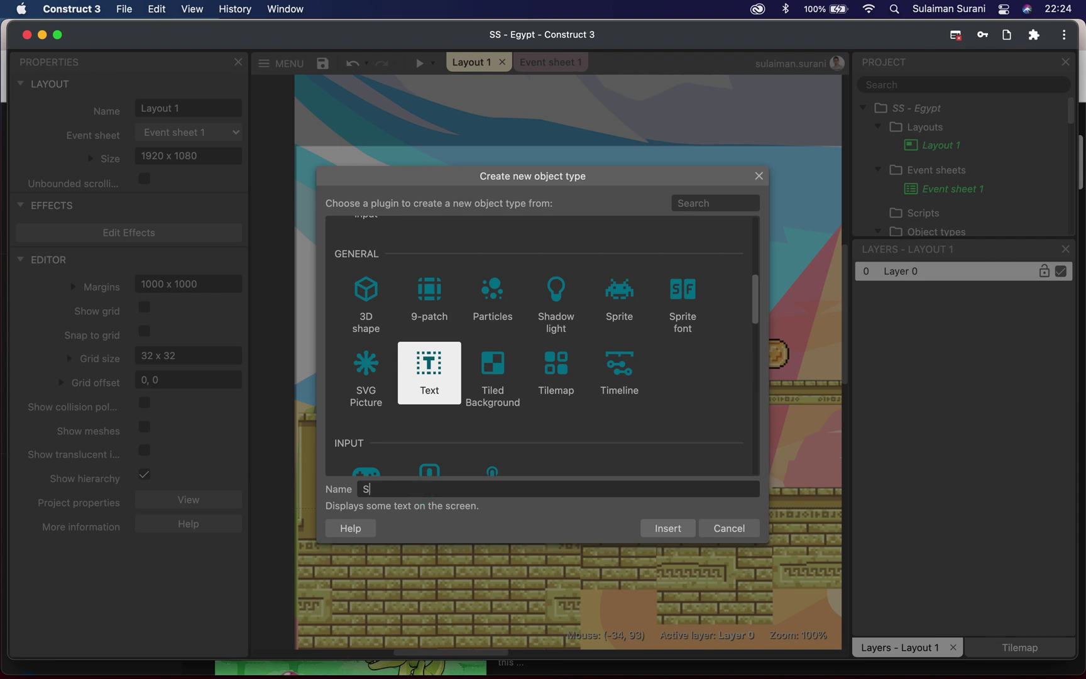
{"action": "left_click", "coordinate": [663, 530]}
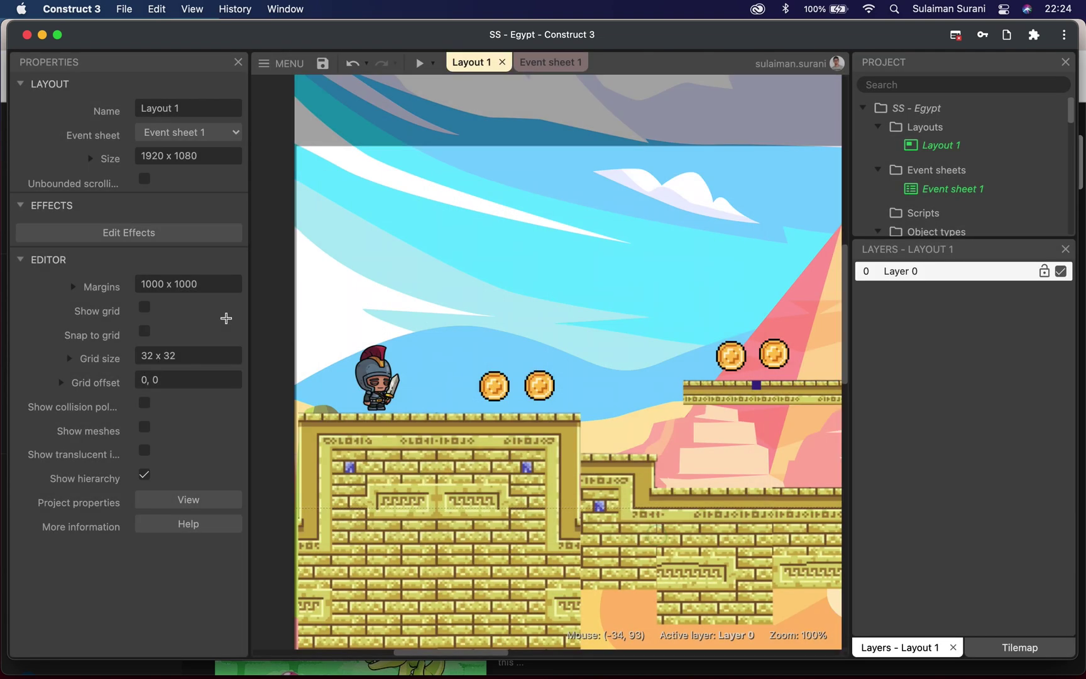
{"action": "left_click", "coordinate": [280, 295]}
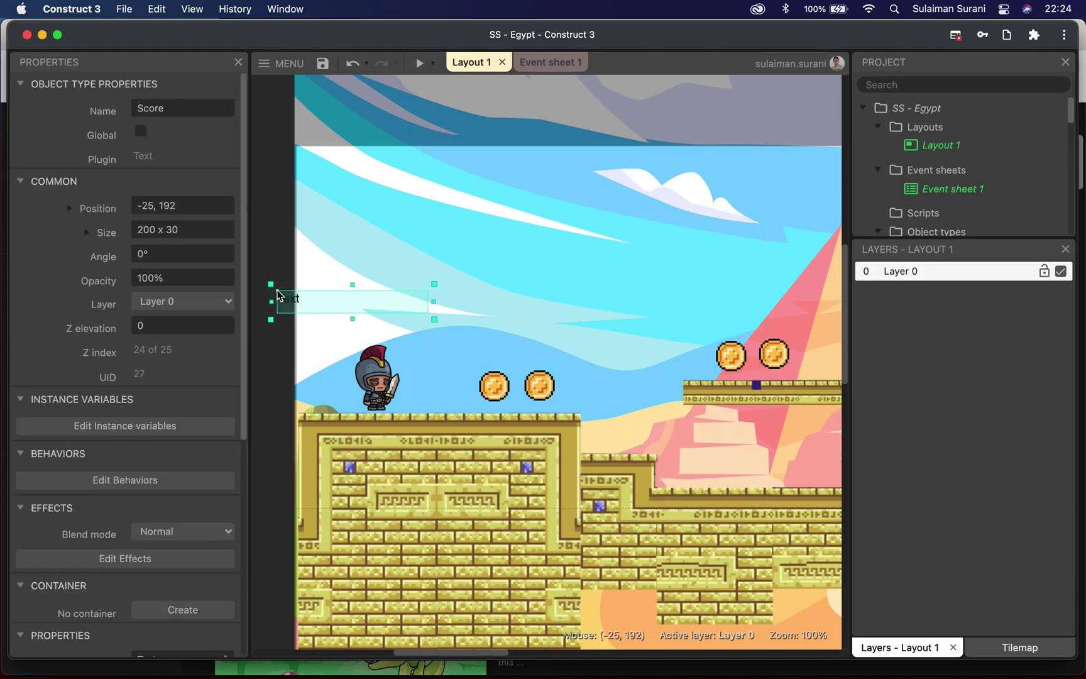
{"action": "left_click_drag", "start_coordinate": [242, 412], "coordinate": [245, 595]}
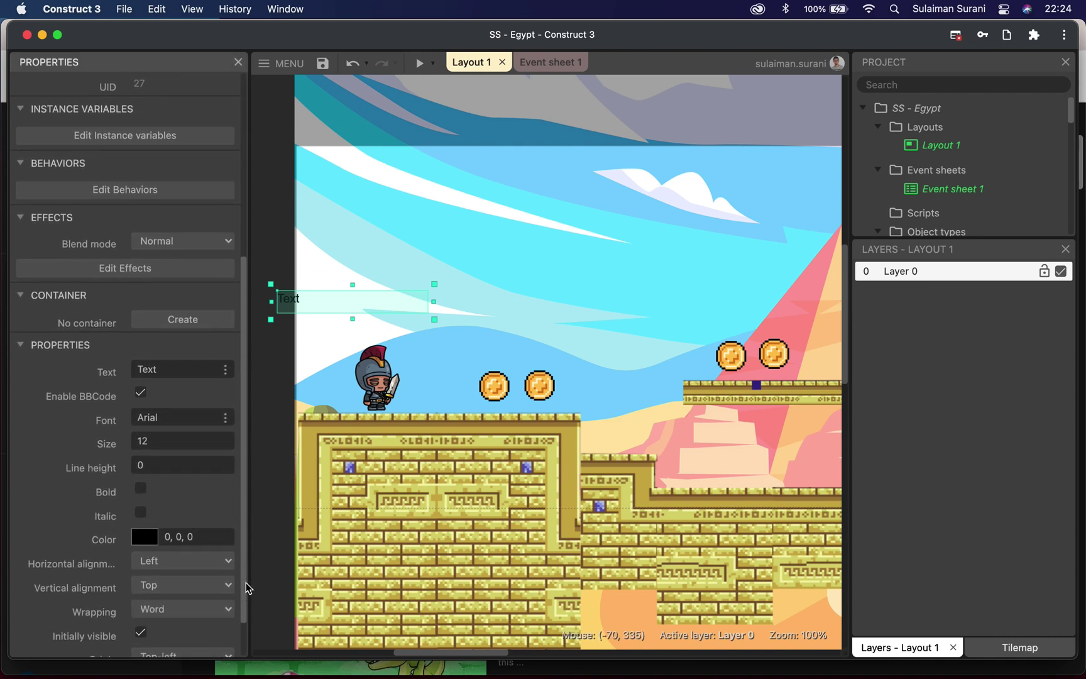
Make the Score text read "0" in bold size 20, move it top-left, and narrow it
{"action": "left_click", "coordinate": [165, 369]}
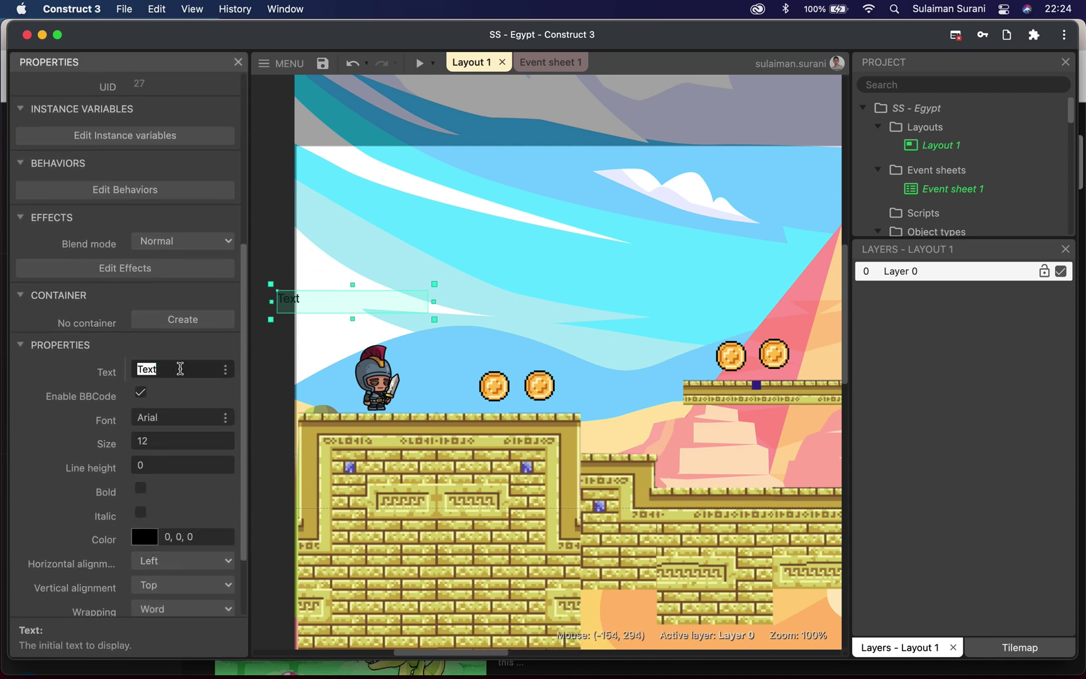
{"action": "double_click", "coordinate": [139, 368]}
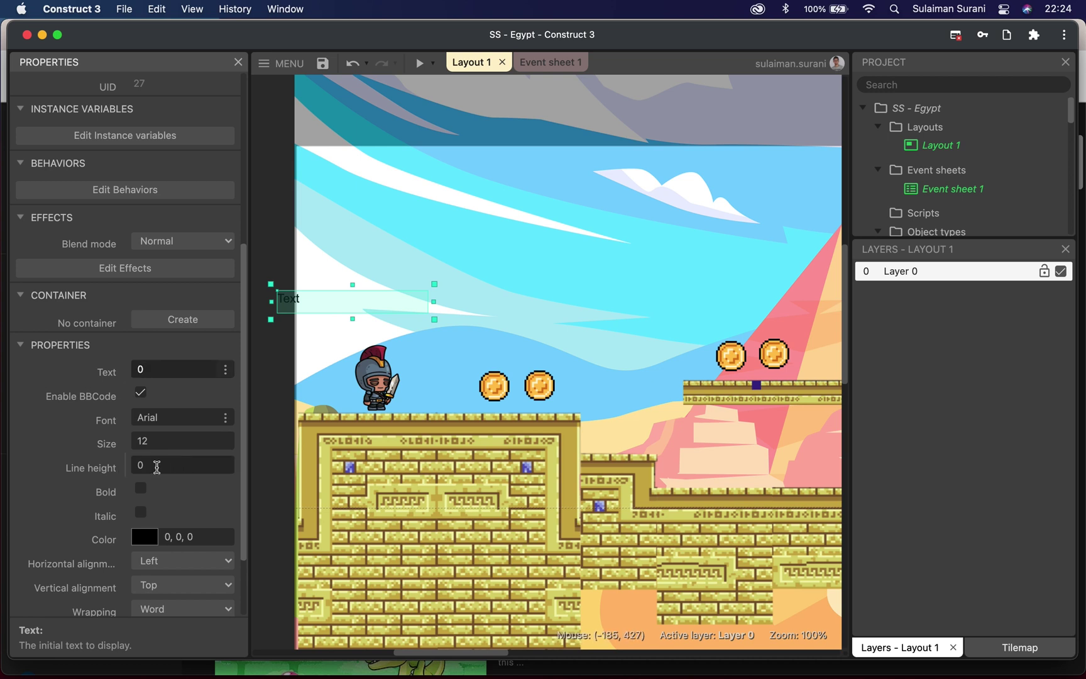
{"action": "left_click", "coordinate": [141, 489]}
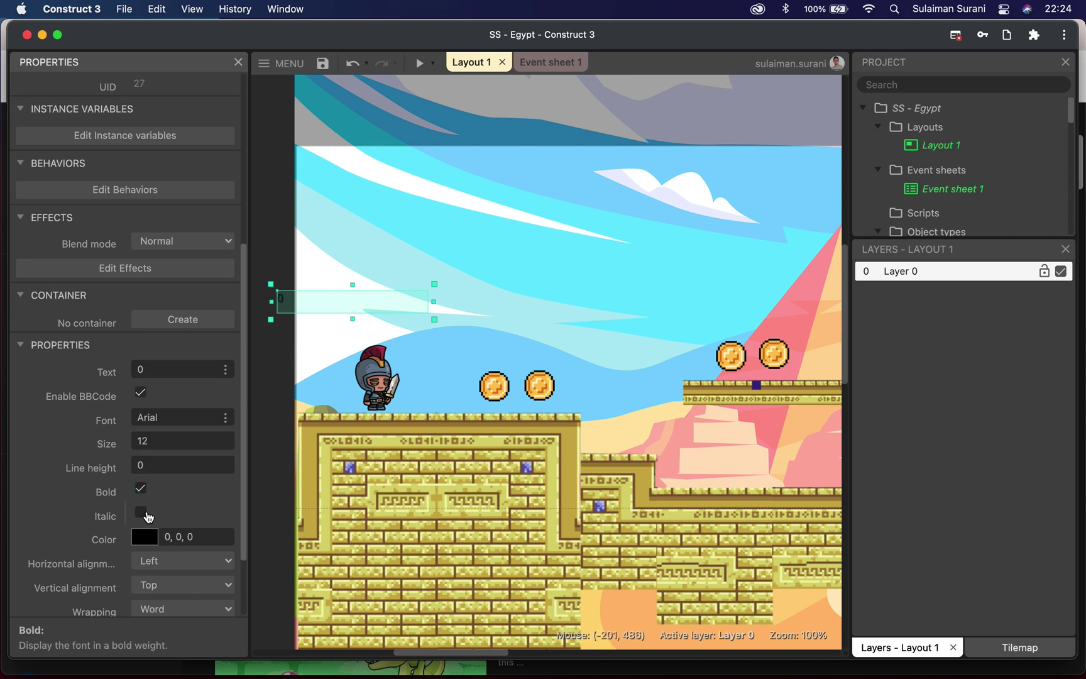
{"action": "left_click", "coordinate": [121, 444]}
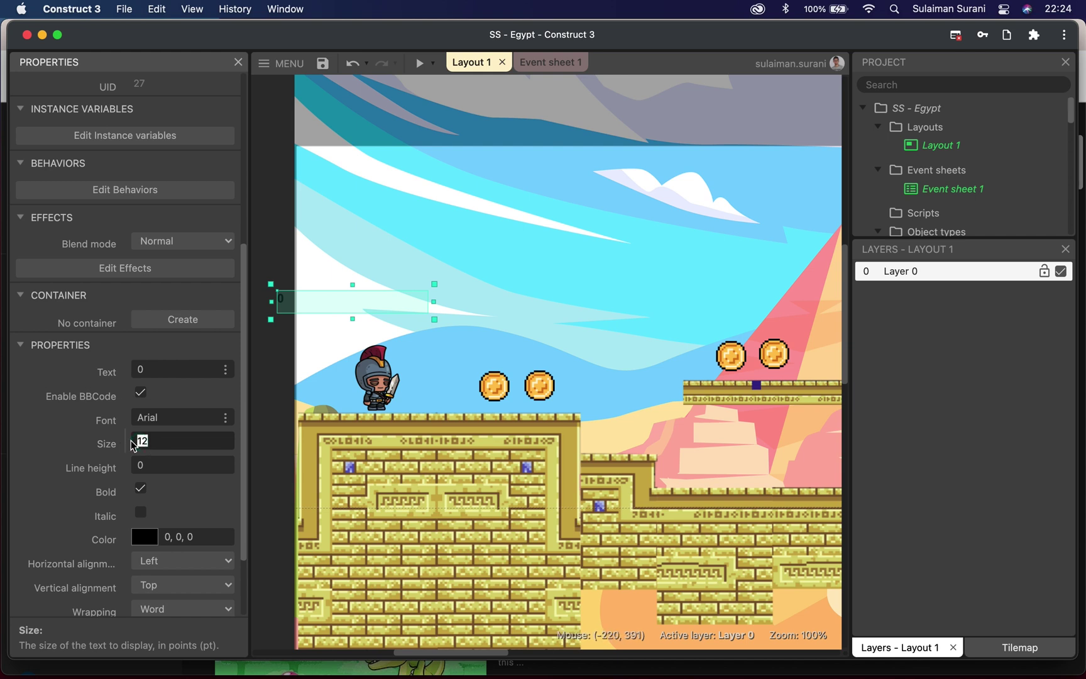
{"action": "type", "text": "20"}
{"action": "key", "text": "Tab"}
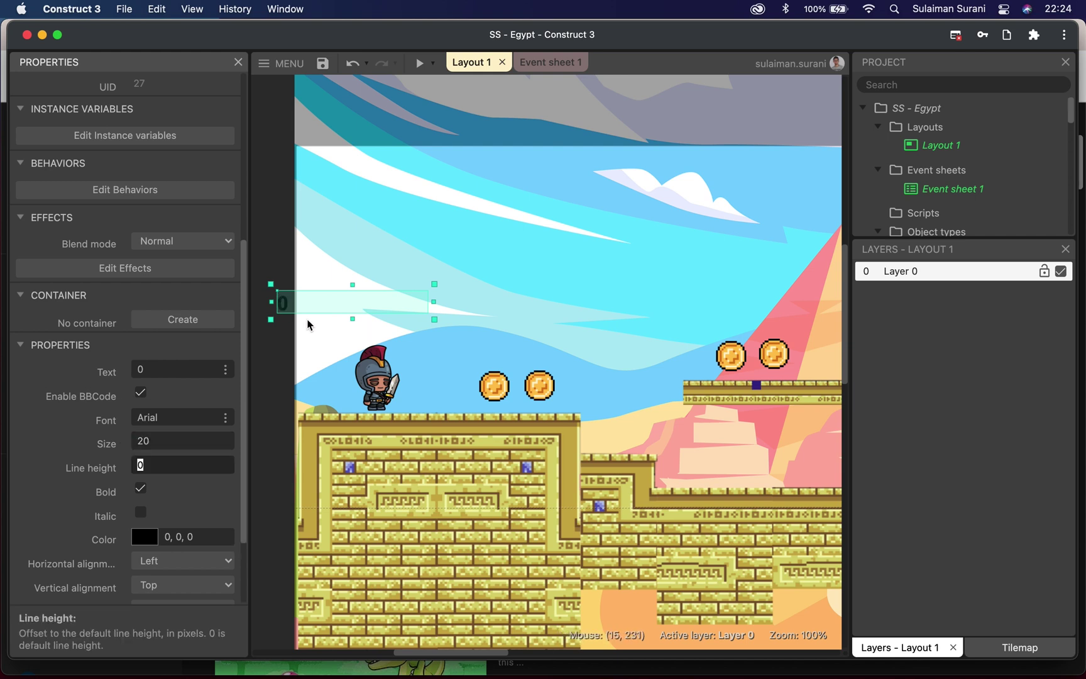
{"action": "left_click_drag", "start_coordinate": [285, 308], "coordinate": [352, 171]}
{"action": "left_click_drag", "start_coordinate": [438, 172], "coordinate": [408, 172]}
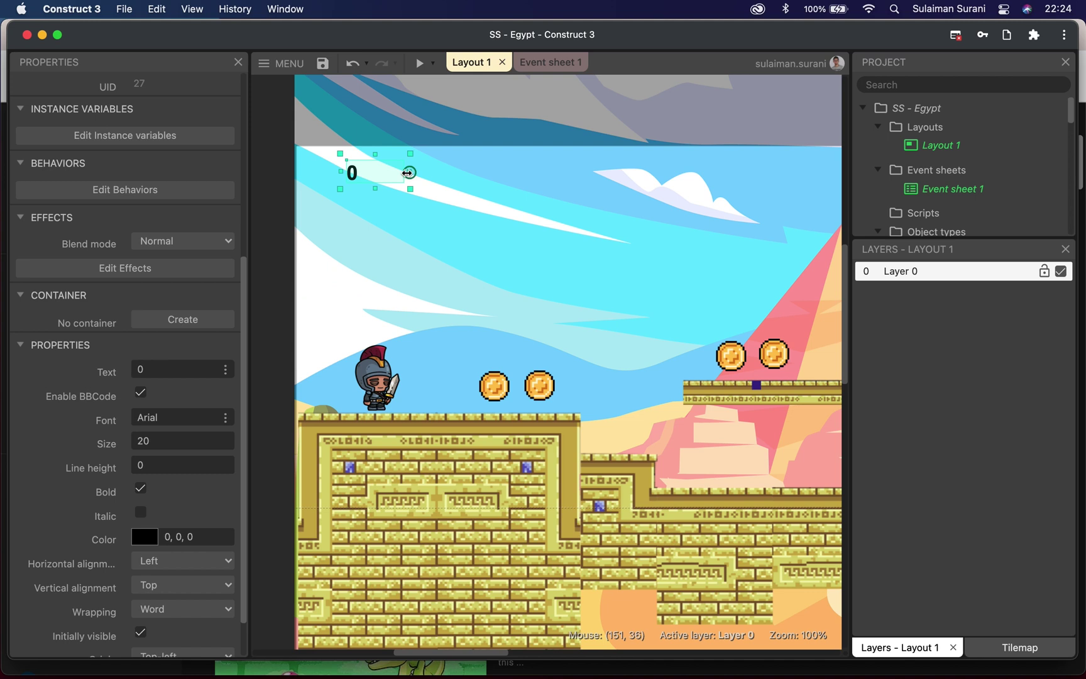
Copy a platform coin and place the copy at the top-left beside the "0" text
{"action": "left_click", "coordinate": [415, 208]}
{"action": "left_click", "coordinate": [539, 385]}
{"action": "key", "text": "super+c"}
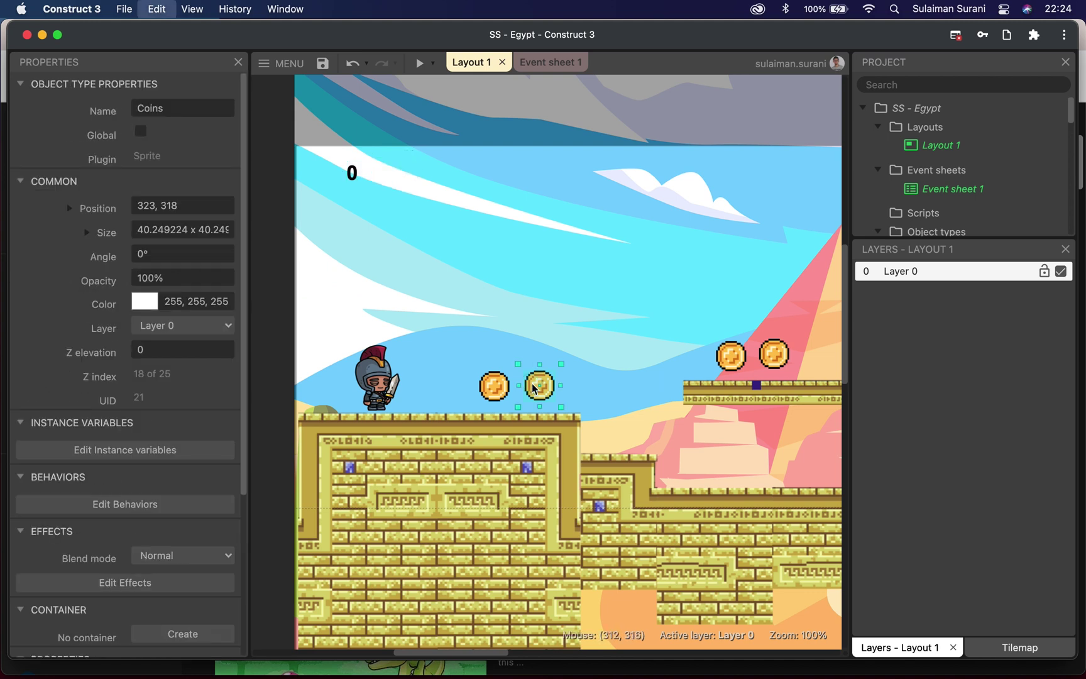
{"action": "key", "text": "super+v"}
{"action": "left_click_drag", "start_coordinate": [388, 231], "coordinate": [332, 178]}
{"action": "left_click_drag", "start_coordinate": [332, 179], "coordinate": [332, 177]}
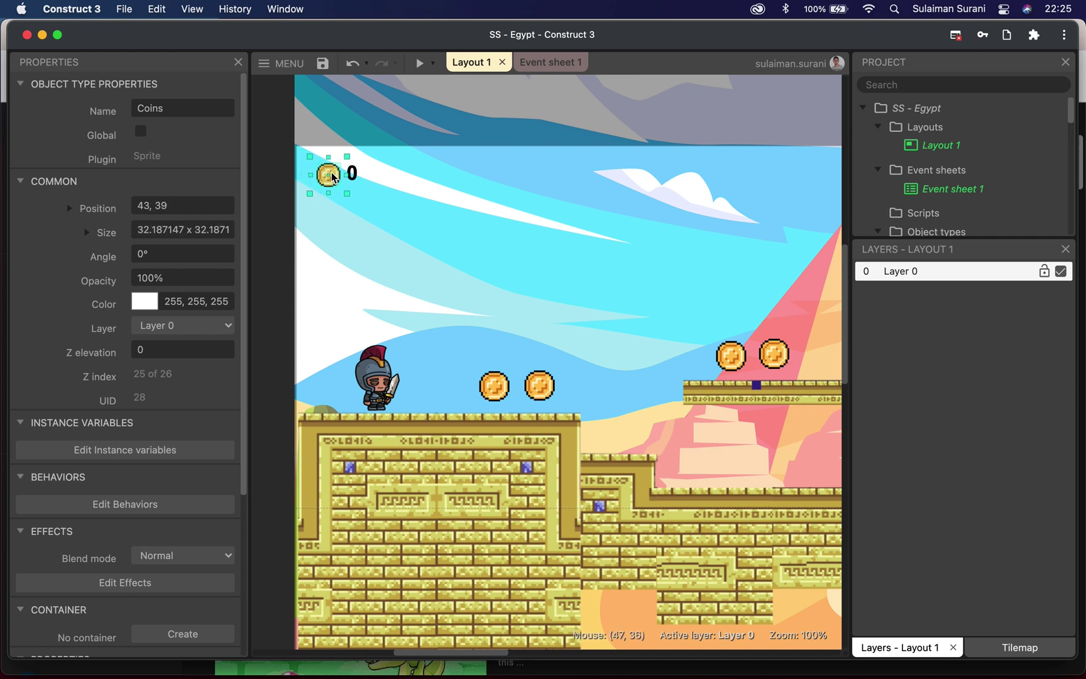
{"action": "left_click", "coordinate": [272, 178]}
Nudge the Score text into position just right of the coin icon
{"action": "left_click", "coordinate": [353, 176]}
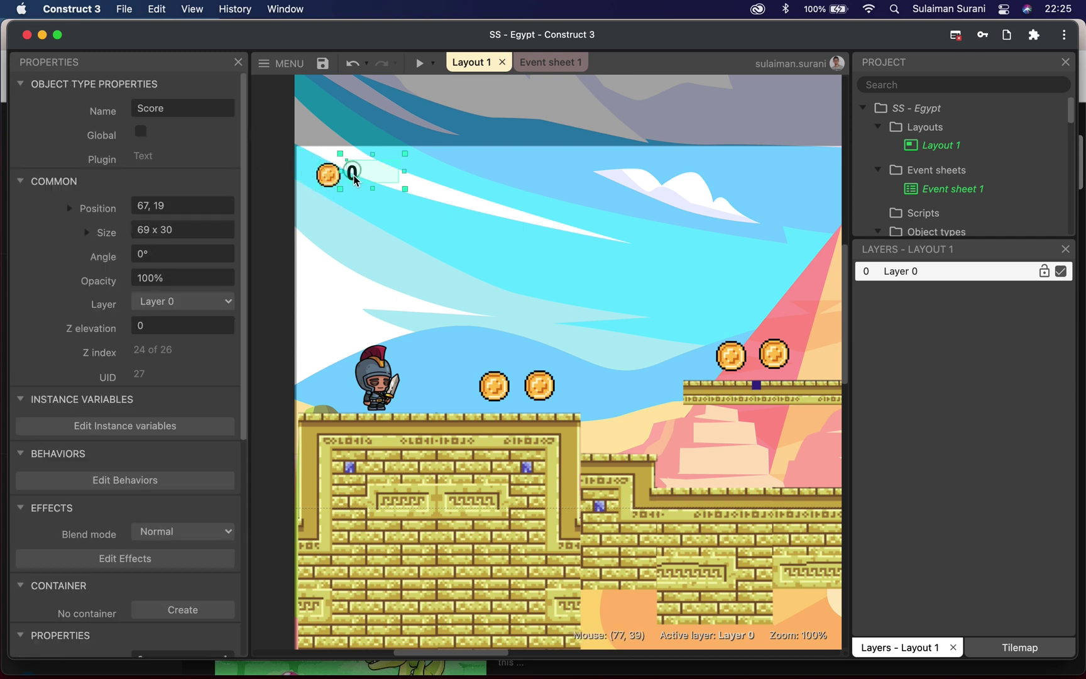
{"action": "left_click_drag", "start_coordinate": [357, 182], "coordinate": [361, 183]}
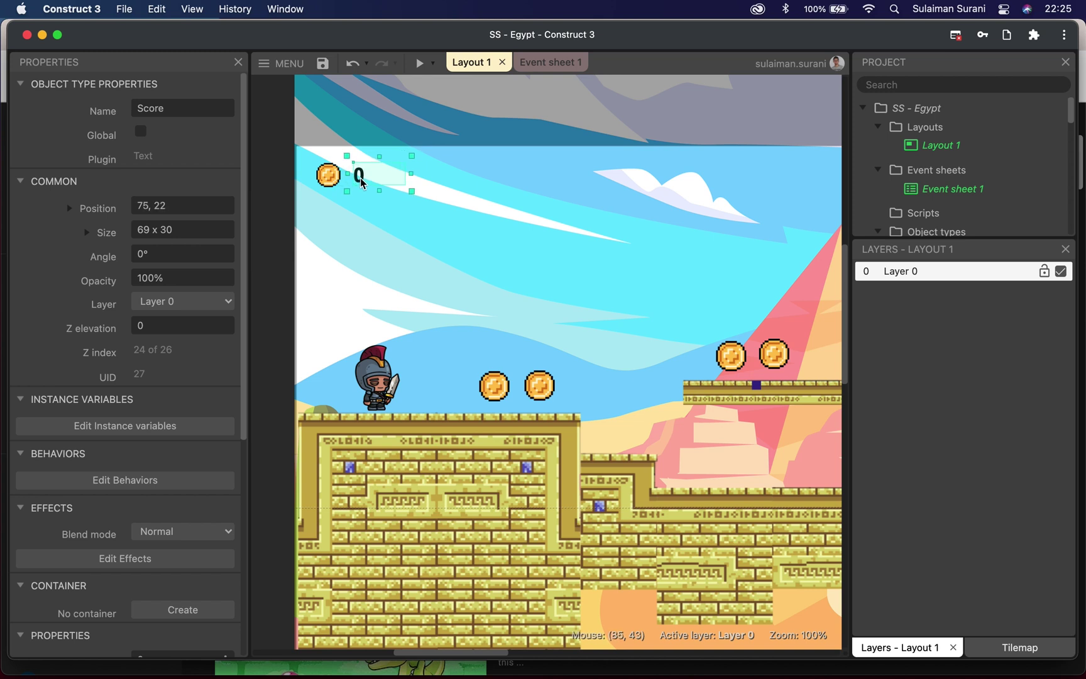
{"action": "key", "text": "Left"}
{"action": "left_click_drag", "start_coordinate": [362, 182], "coordinate": [361, 182]}
{"action": "key", "text": "Right"}
{"action": "key", "text": "Right"}
{"action": "key", "text": "Right"}
{"action": "key", "text": "Right"}
{"action": "key", "text": "Right"}
{"action": "key", "text": "Right"}
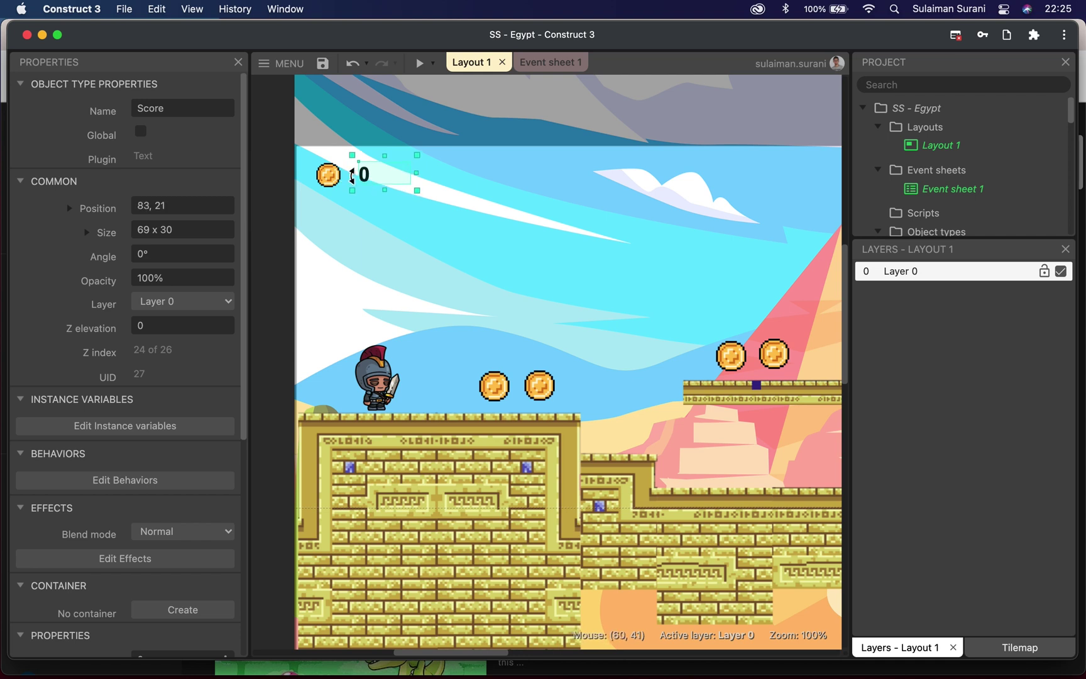
{"action": "mouse_move", "coordinate": [368, 180]}
{"action": "left_mouse_down"}
{"action": "mouse_move", "coordinate": [352, 181]}
{"action": "mouse_move", "coordinate": [366, 181]}
{"action": "left_mouse_up"}
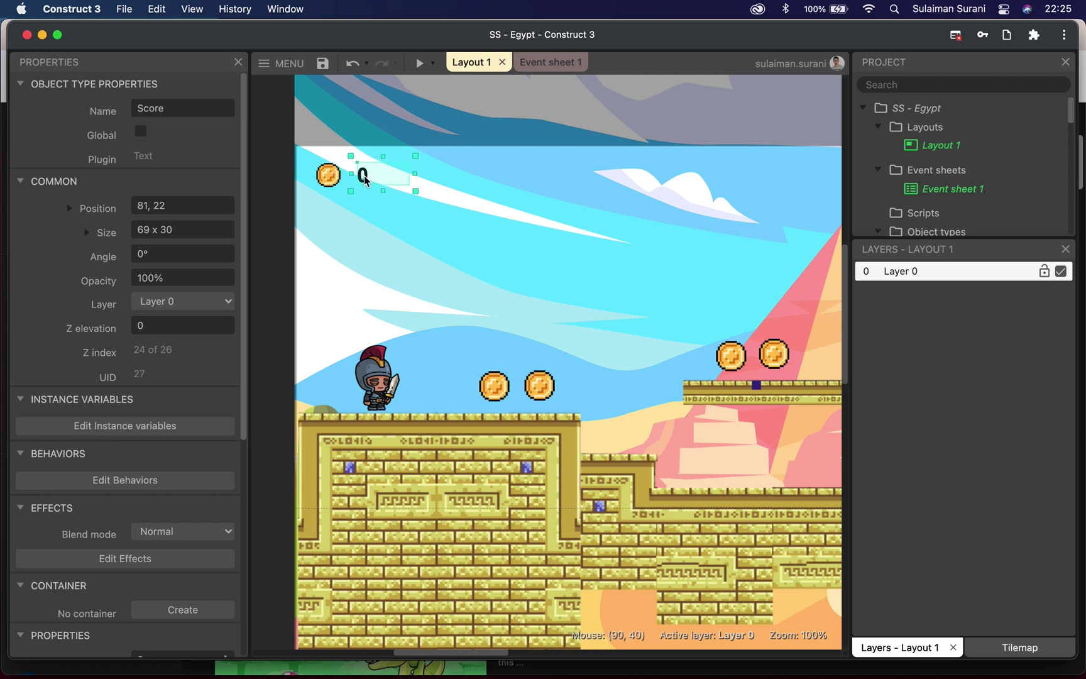
{"action": "left_click_drag", "start_coordinate": [242, 368], "coordinate": [250, 536]}
{"action": "scroll", "coordinate": [161, 476], "scroll_direction": "down", "scroll_amount": 3}
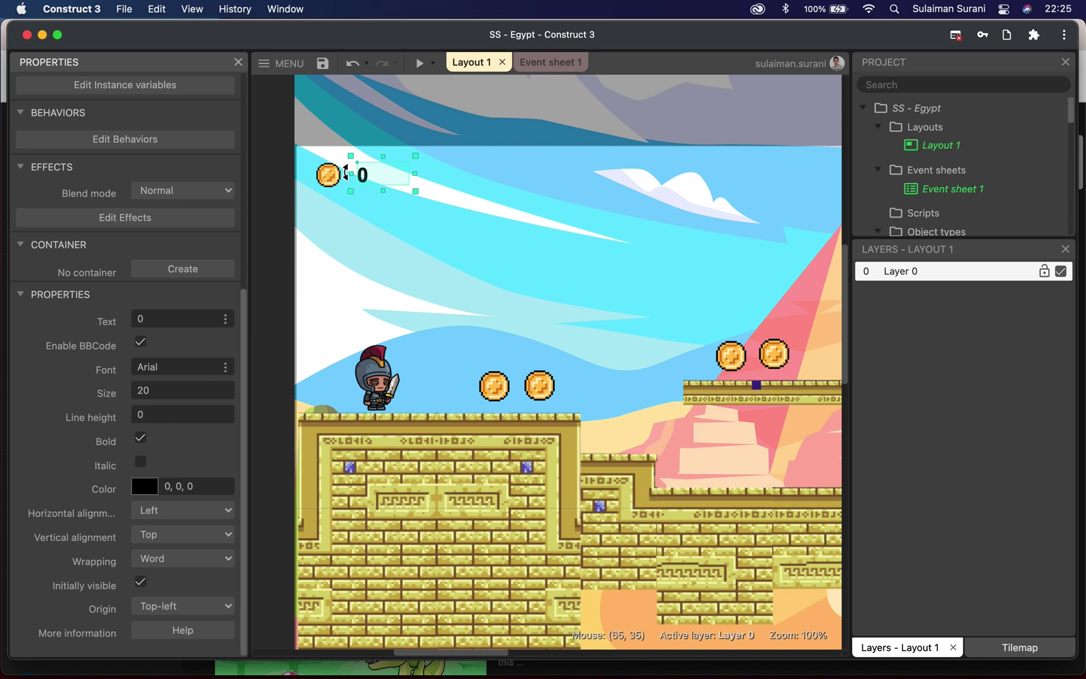
{"action": "left_click", "coordinate": [284, 180]}
{"action": "left_click", "coordinate": [538, 62]}
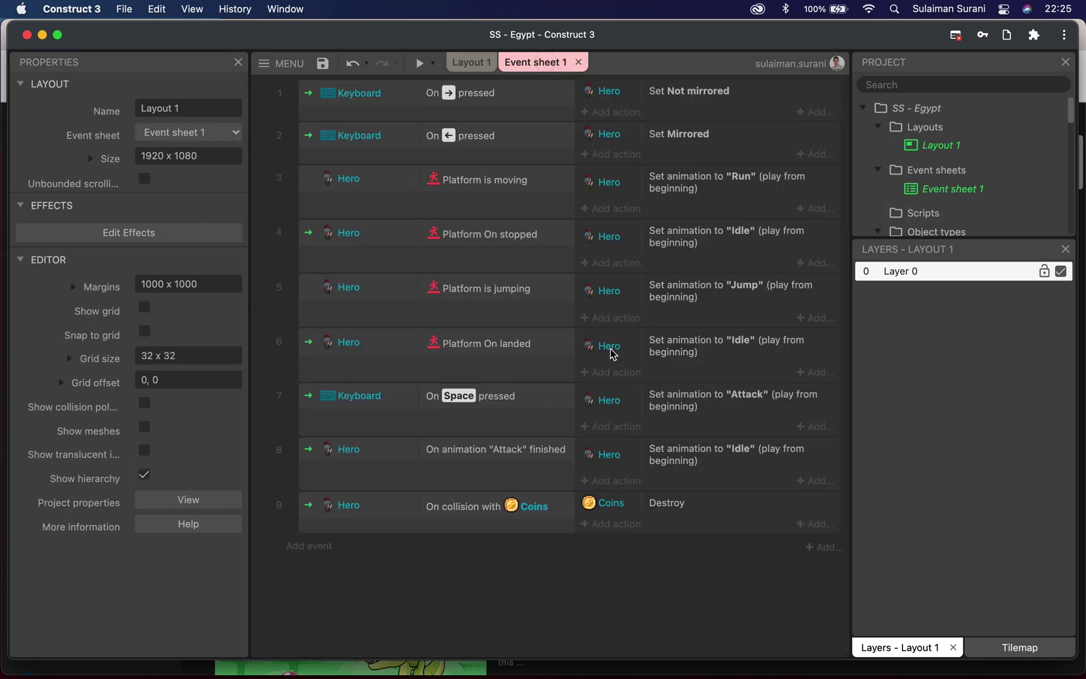
Add a global Number variable named Score with initial value 0 to Event sheet 1
{"action": "right_click", "coordinate": [498, 562]}
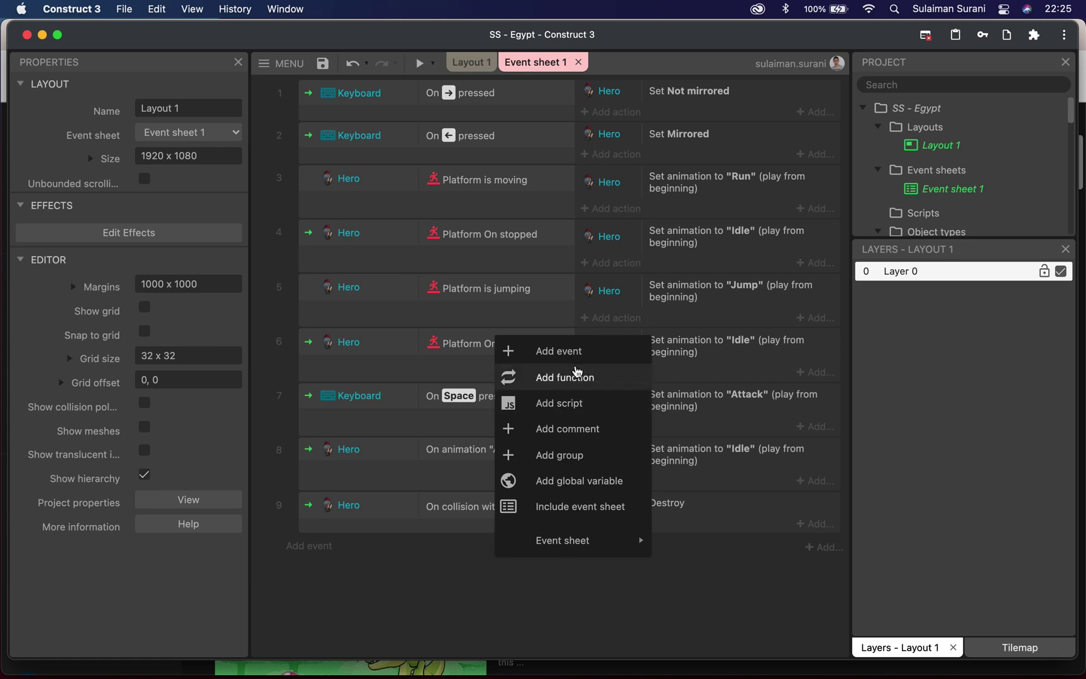
{"action": "left_click", "coordinate": [579, 481]}
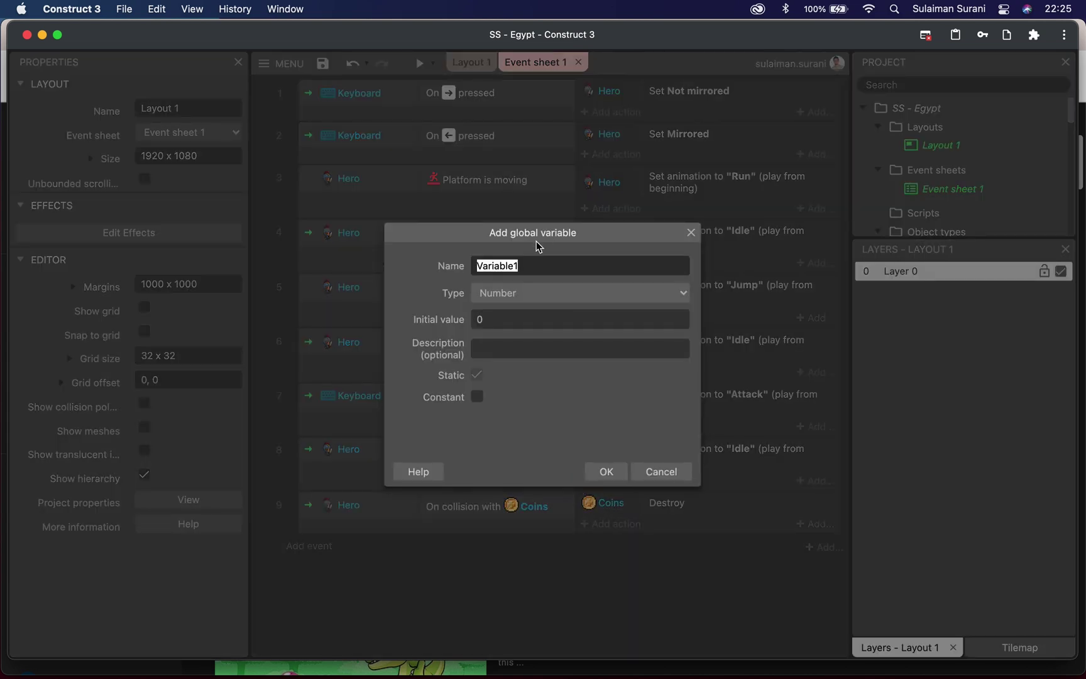
{"action": "type", "text": "Score"}
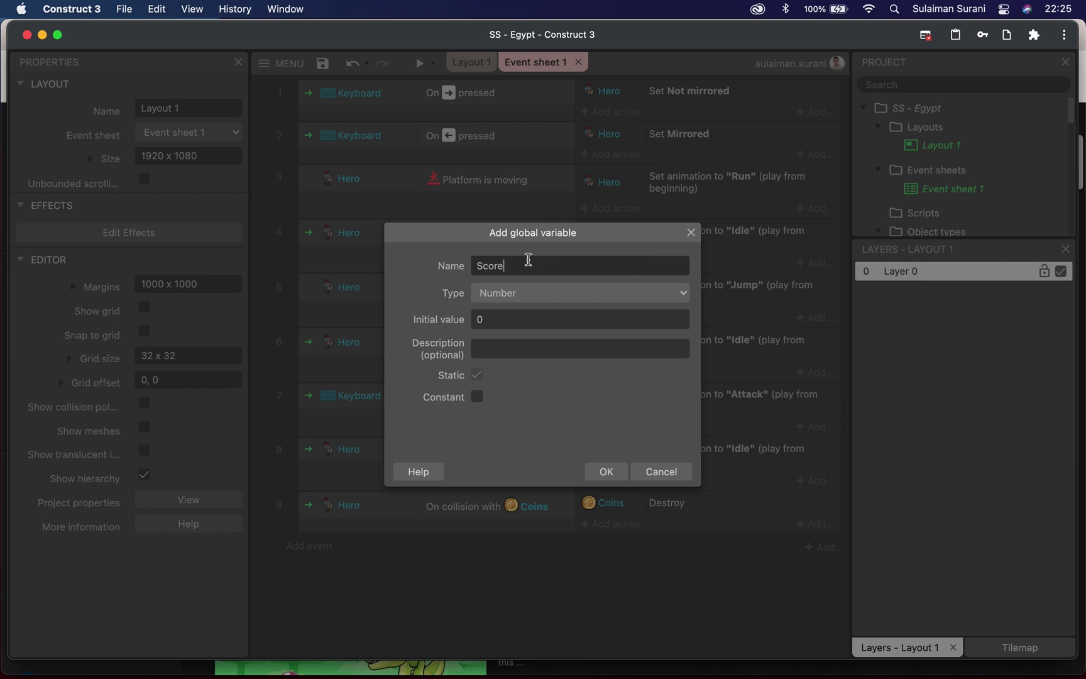
{"action": "left_click", "coordinate": [525, 300]}
{"action": "left_click", "coordinate": [528, 295]}
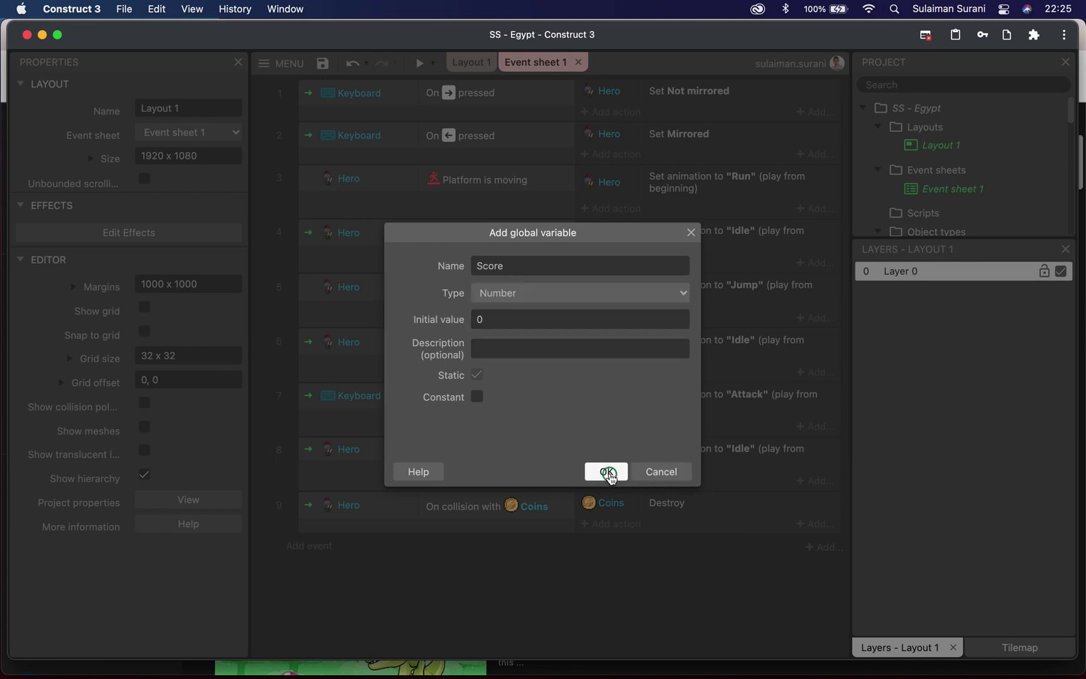
{"action": "left_click", "coordinate": [605, 473]}
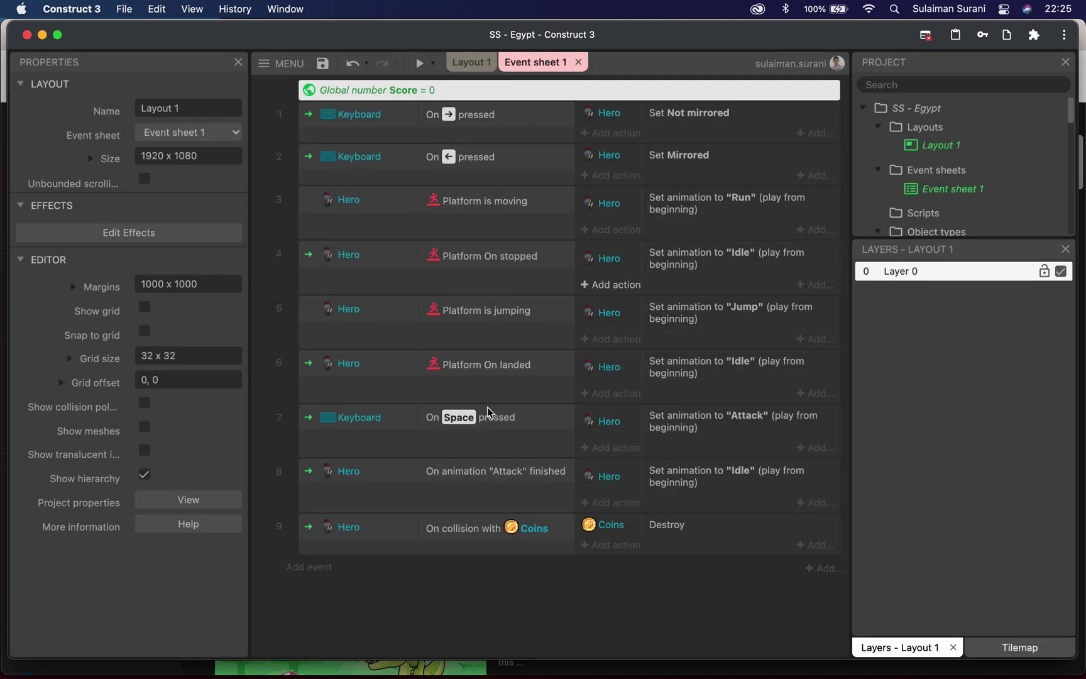
{"action": "left_click", "coordinate": [311, 570]}
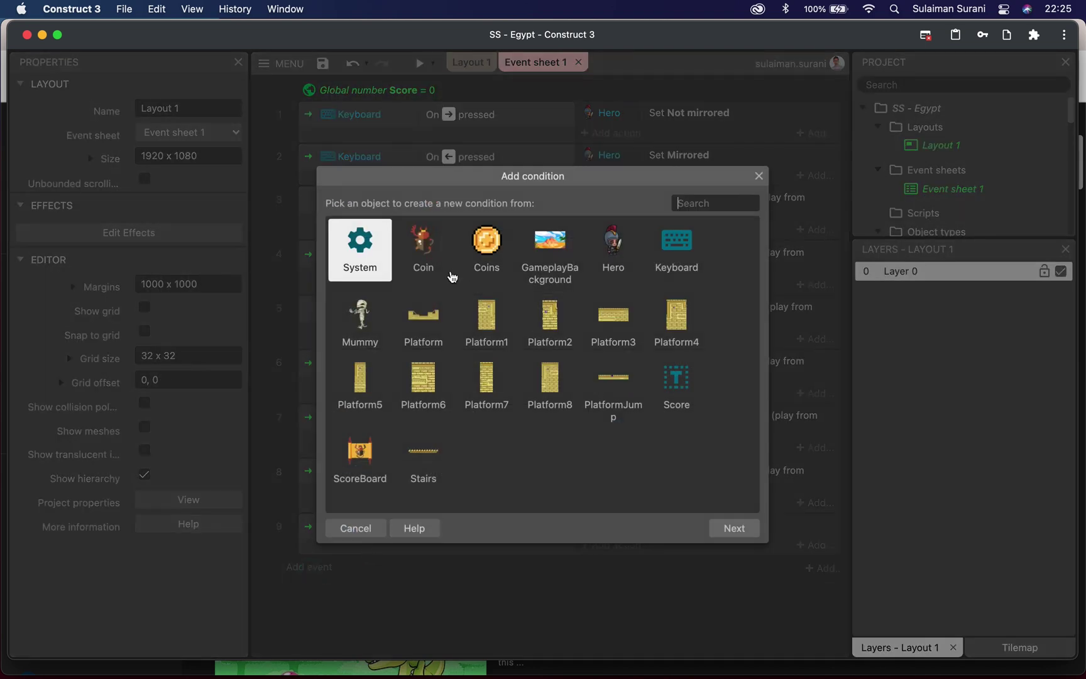
Create event 10 with the System Every tick condition
{"action": "double_click", "coordinate": [346, 247]}
{"action": "scroll", "coordinate": [387, 372], "scroll_direction": "down", "scroll_amount": 1}
{"action": "left_click", "coordinate": [388, 365]}
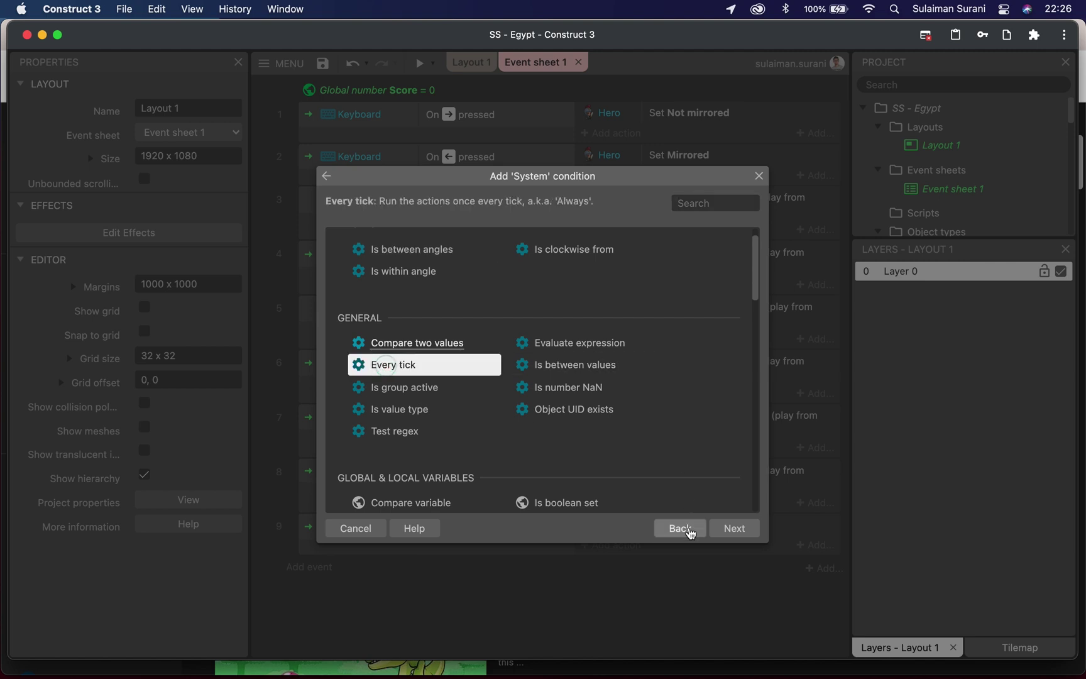
{"action": "left_click", "coordinate": [733, 529]}
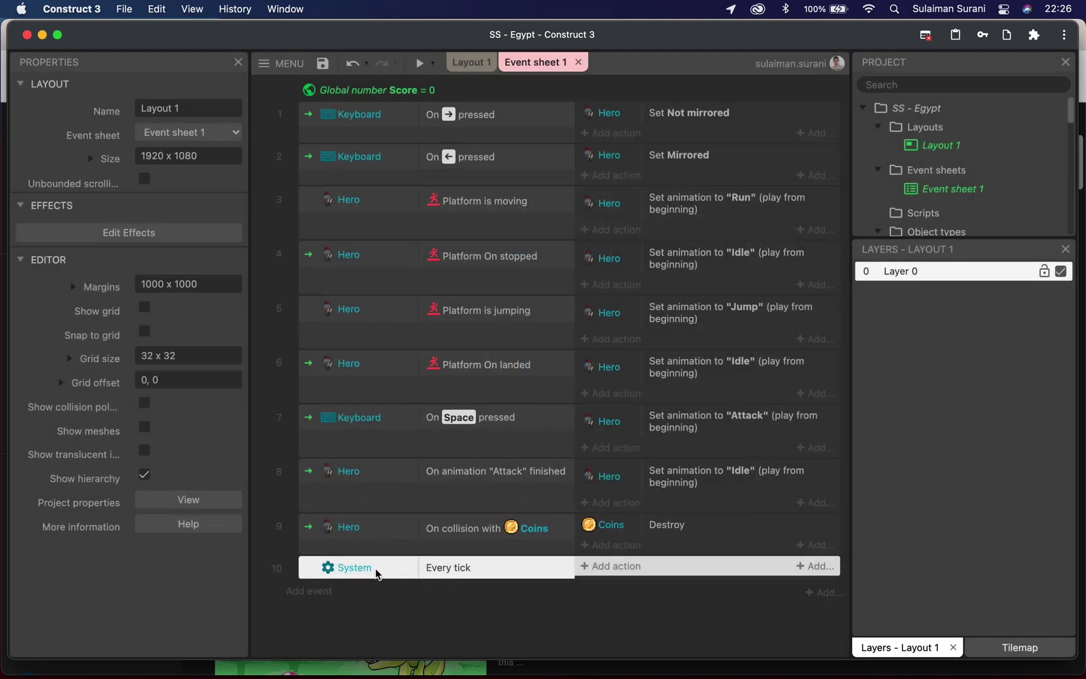
Add a Set text action on the Score text object to event 10
{"action": "left_click", "coordinate": [613, 566]}
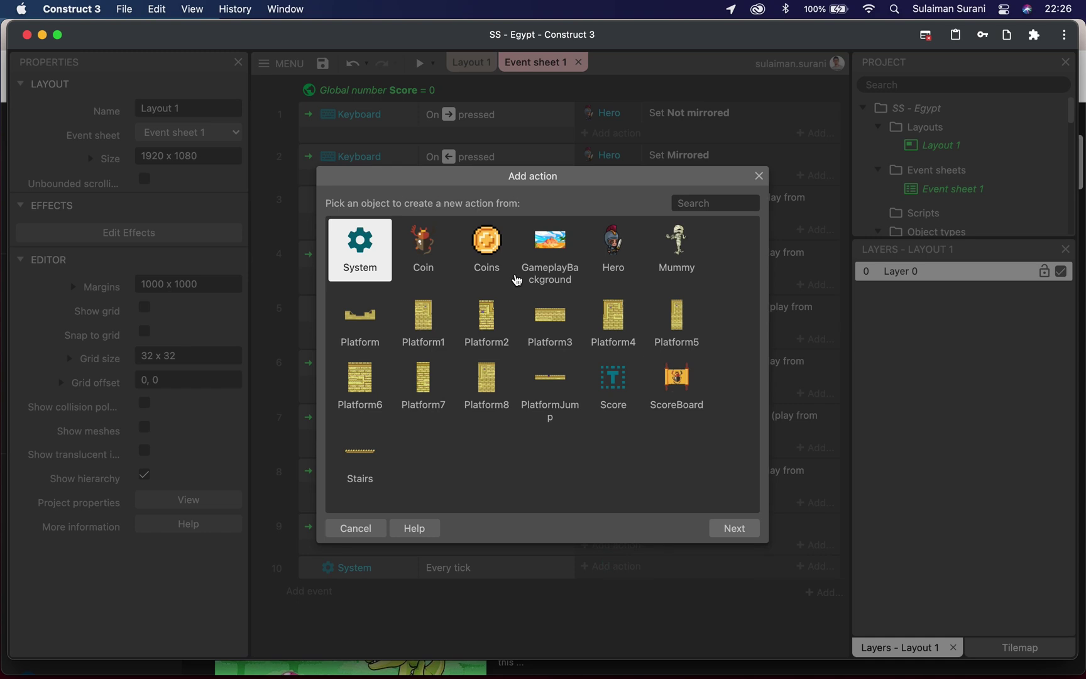
{"action": "left_click", "coordinate": [608, 377]}
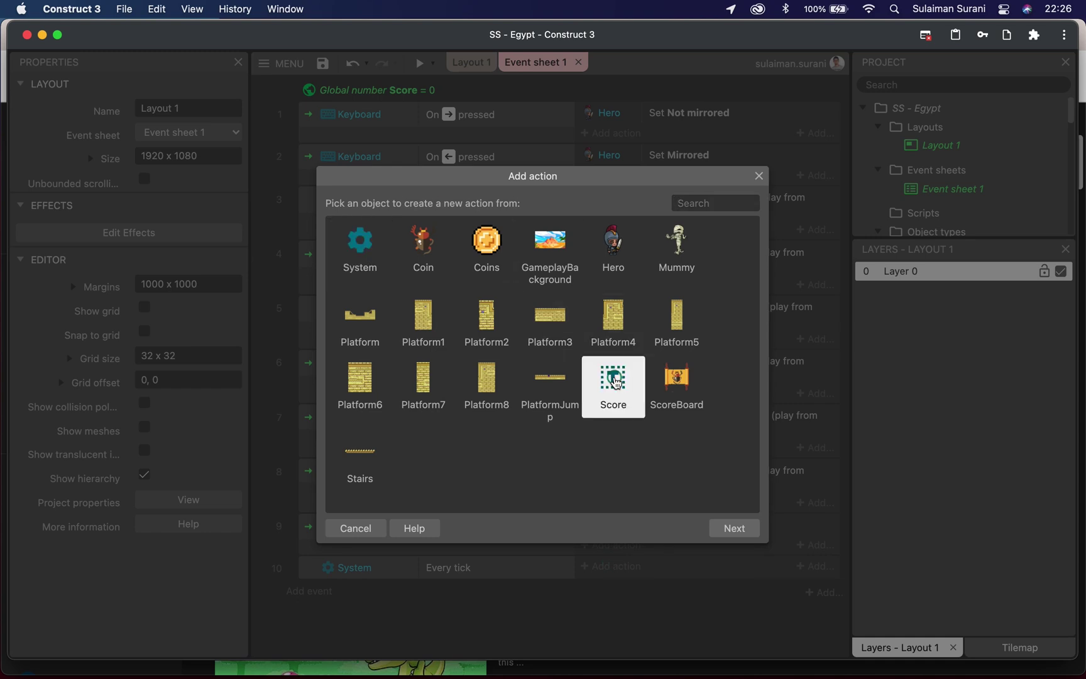
{"action": "left_click", "coordinate": [733, 527]}
{"action": "scroll", "coordinate": [534, 350], "scroll_direction": "down", "scroll_amount": 3}
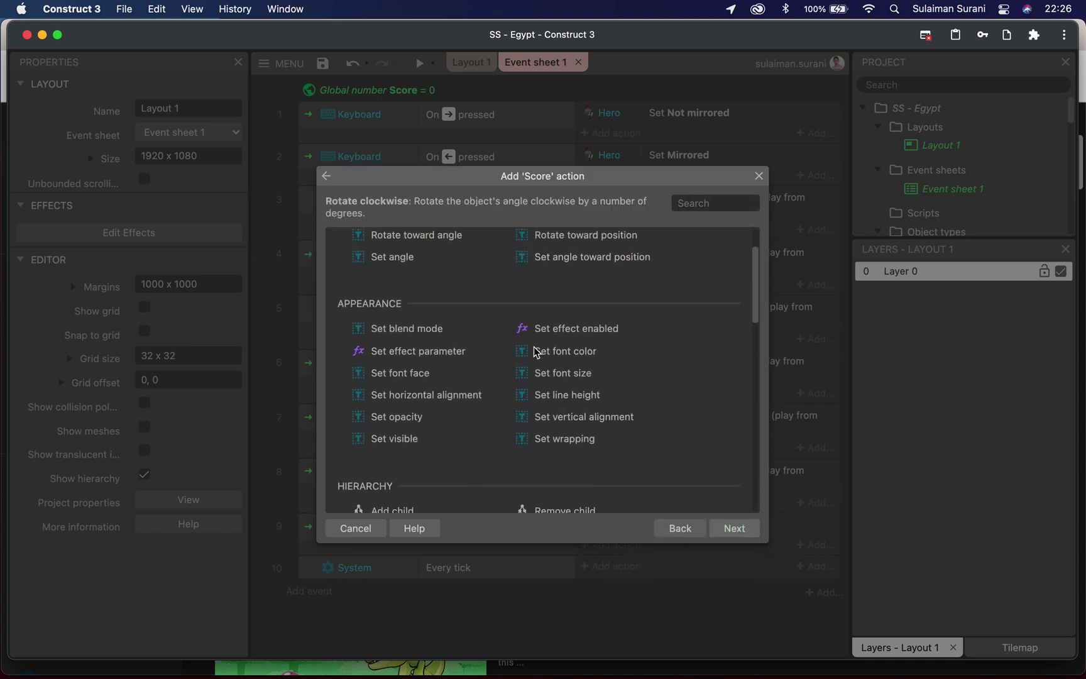
{"action": "scroll", "coordinate": [534, 347], "scroll_direction": "down", "scroll_amount": 5}
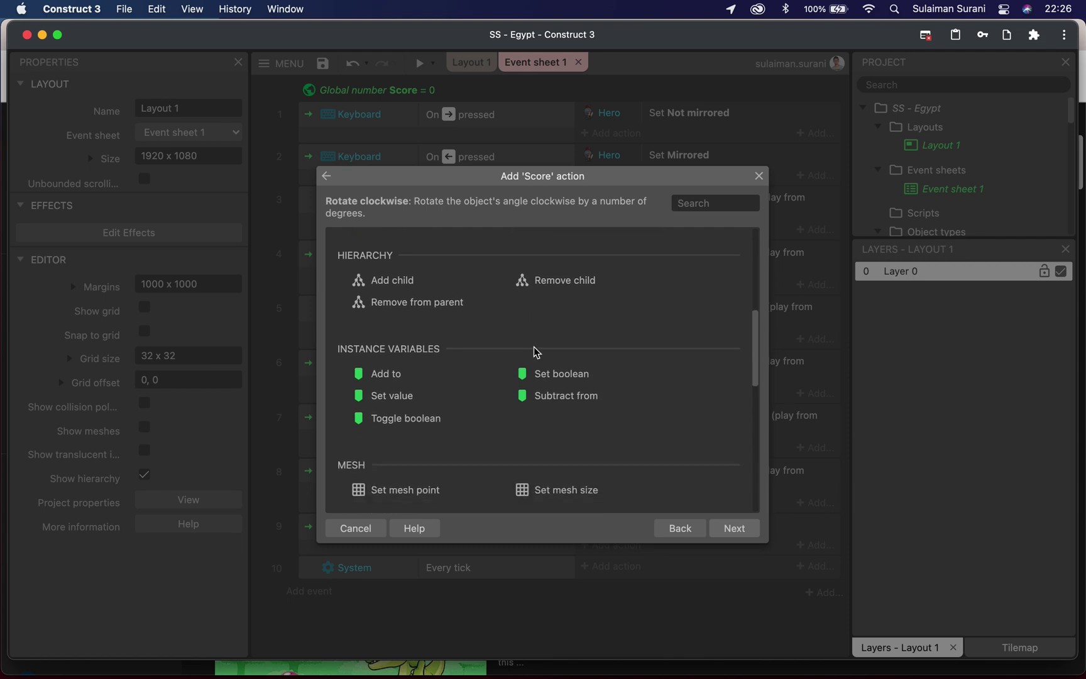
{"action": "scroll", "coordinate": [536, 352], "scroll_direction": "down", "scroll_amount": 4}
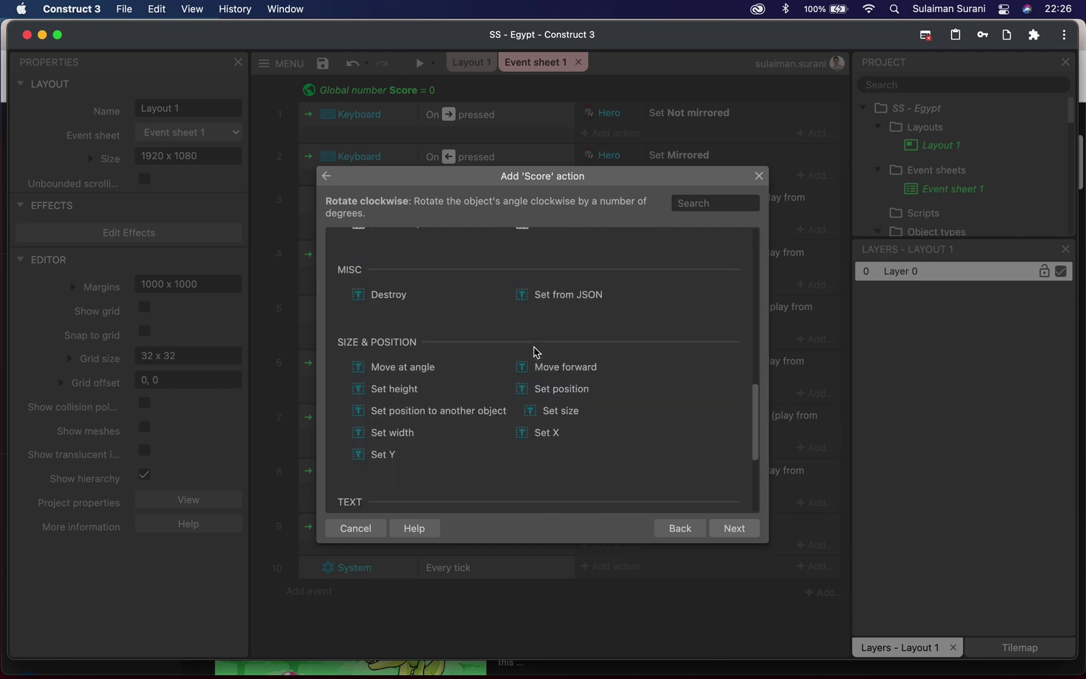
{"action": "left_click", "coordinate": [559, 410]}
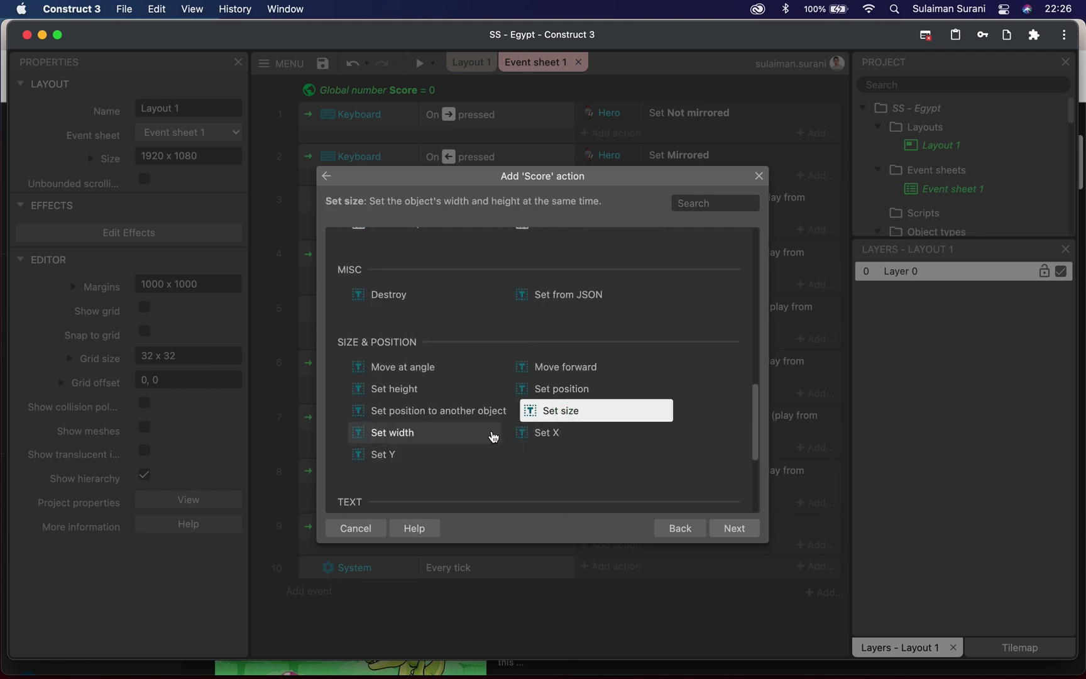
{"action": "scroll", "coordinate": [534, 424], "scroll_direction": "down", "scroll_amount": 4}
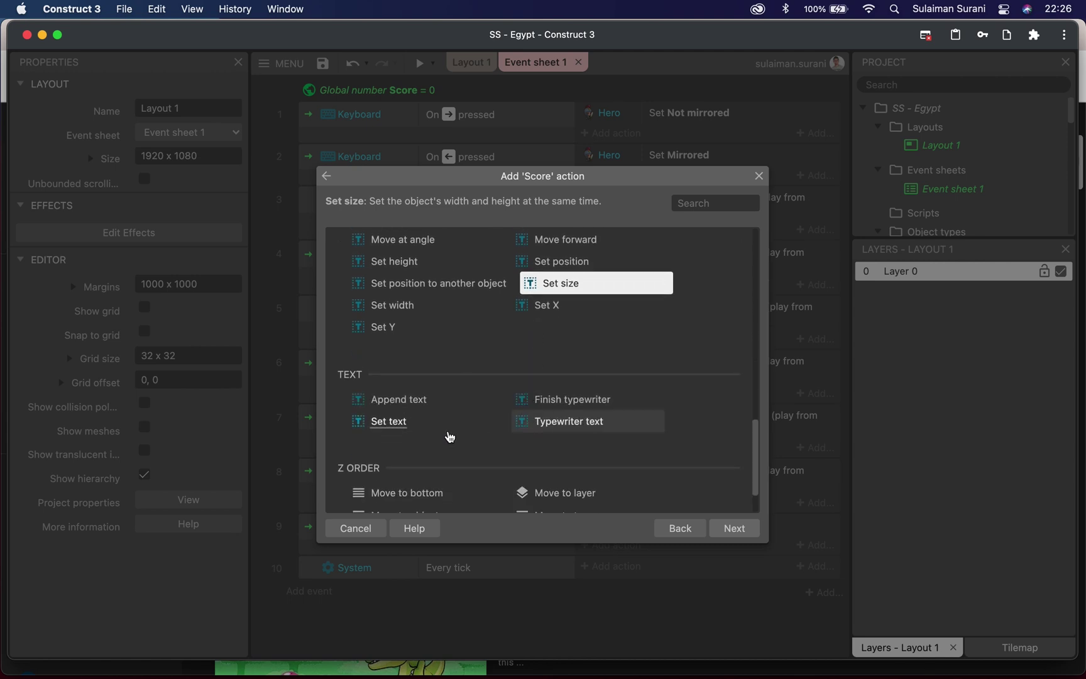
{"action": "left_click", "coordinate": [402, 425]}
{"action": "left_click", "coordinate": [731, 527]}
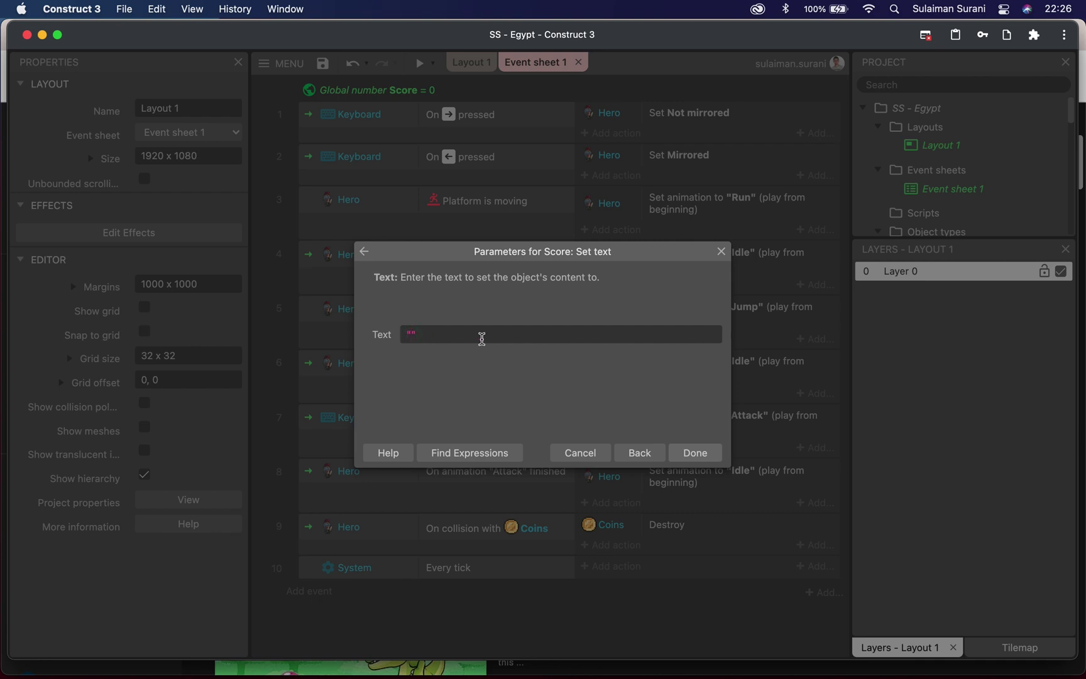
Enter "" &Score as the Set text value so the Score text shows the variable
{"action": "left_click", "coordinate": [405, 340]}
{"action": "left_click", "coordinate": [425, 333]}
{"action": "type", "text": "&Score"}
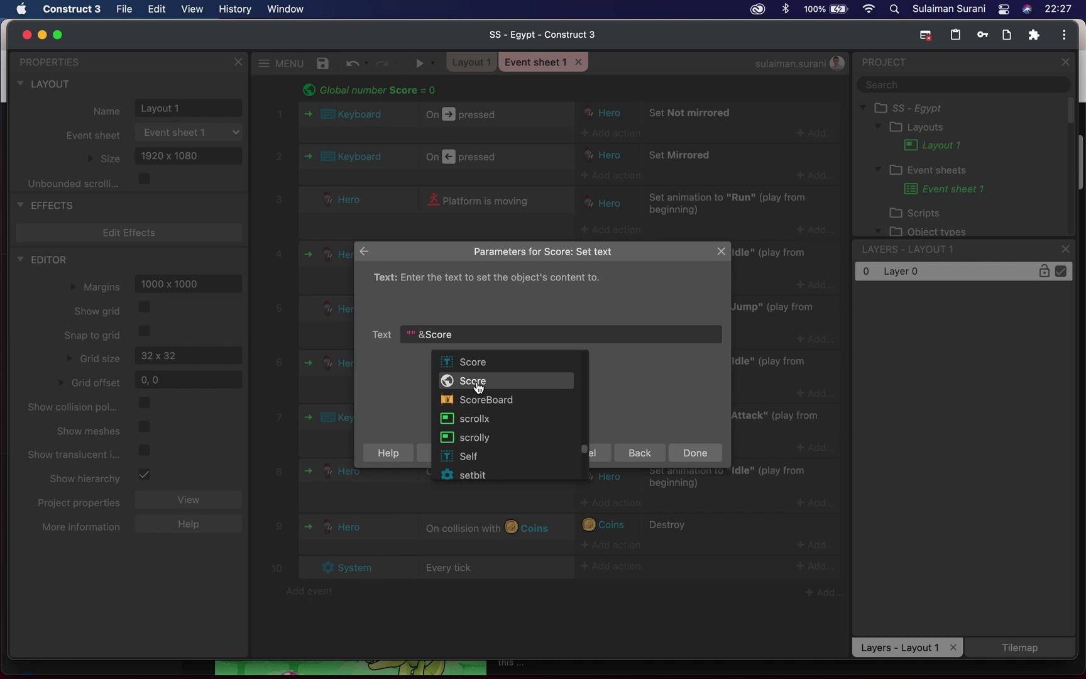
{"action": "left_click", "coordinate": [668, 402]}
{"action": "left_click", "coordinate": [706, 460]}
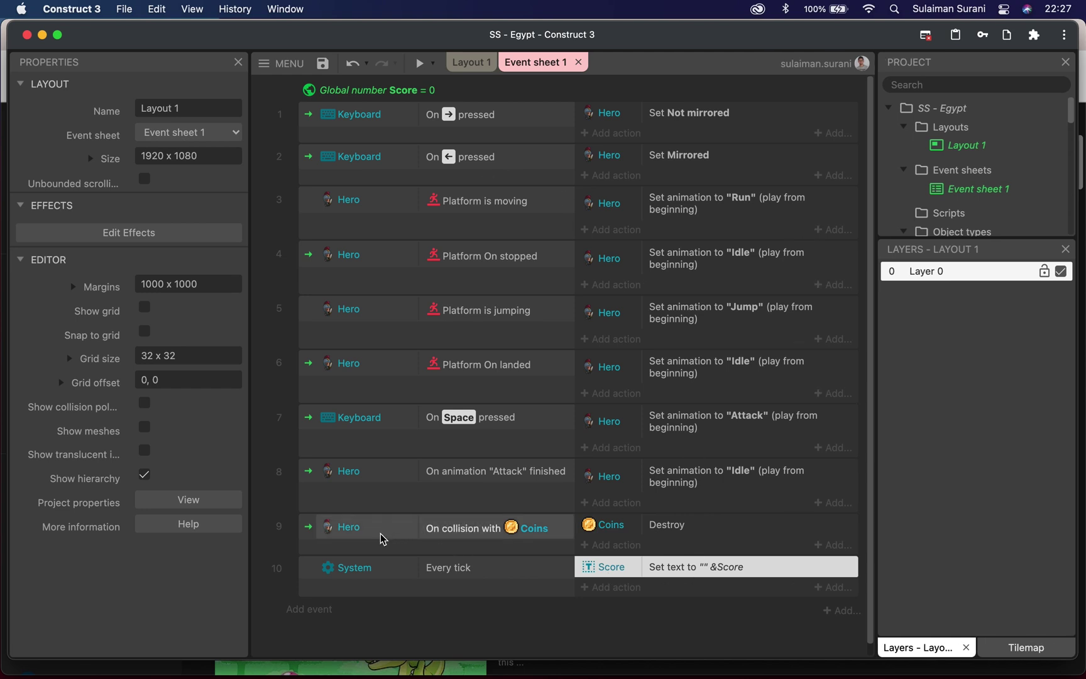
{"action": "left_click", "coordinate": [607, 546]}
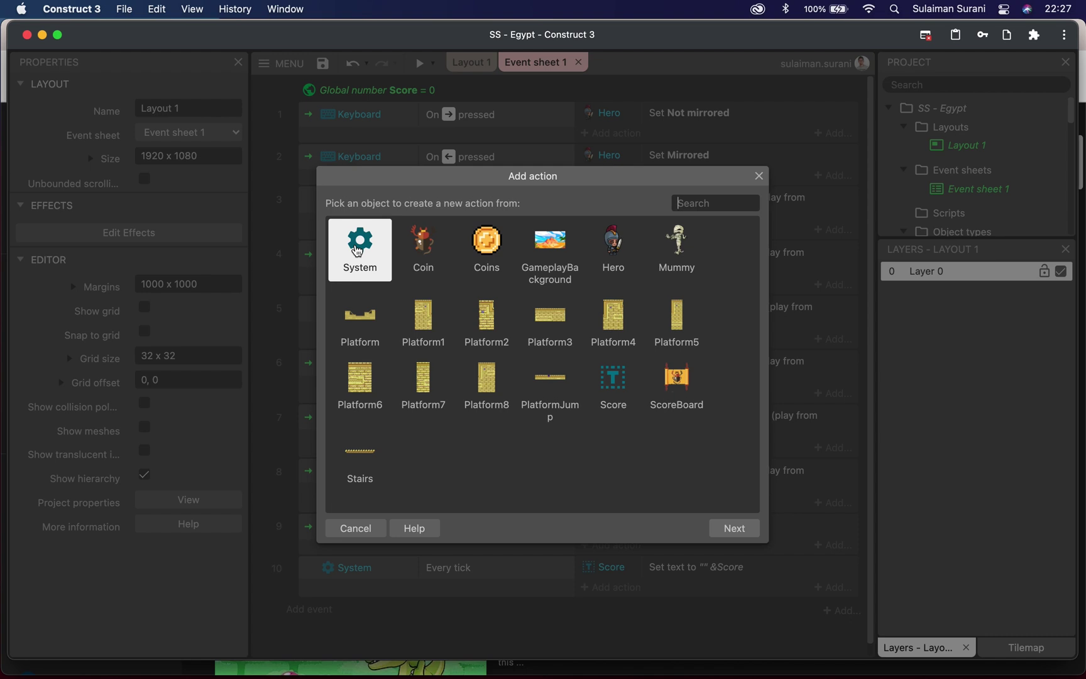
Add a System Add to action giving Score +10 in event 9, then preview the game
{"action": "double_click", "coordinate": [358, 250]}
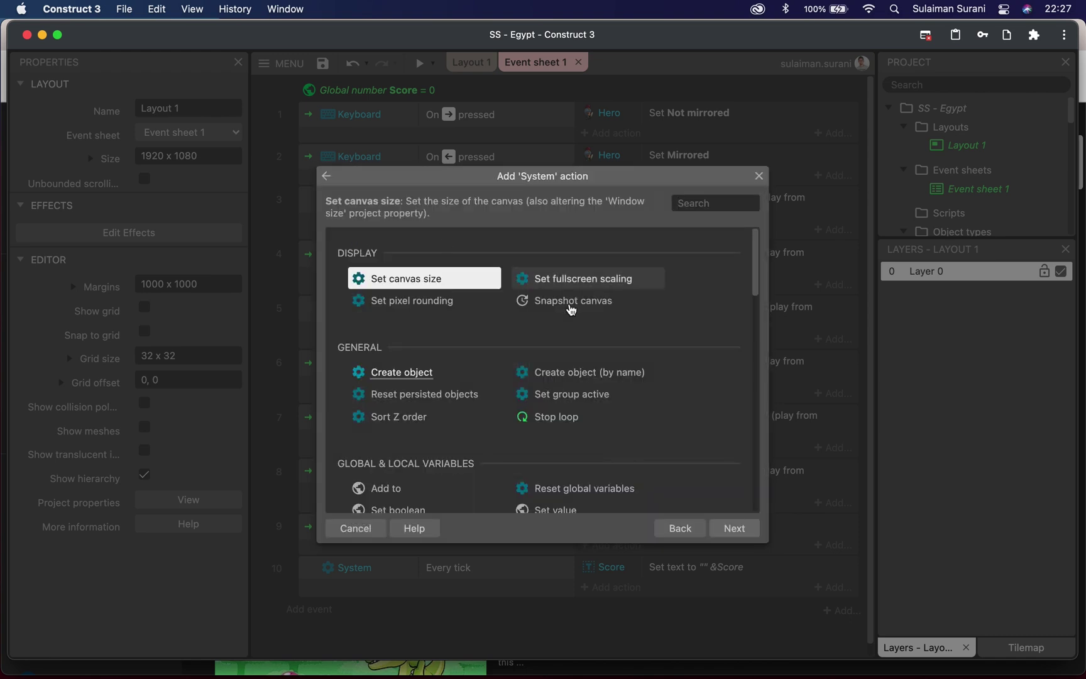
{"action": "left_click_drag", "start_coordinate": [752, 266], "coordinate": [755, 298]}
{"action": "double_click", "coordinate": [402, 355]}
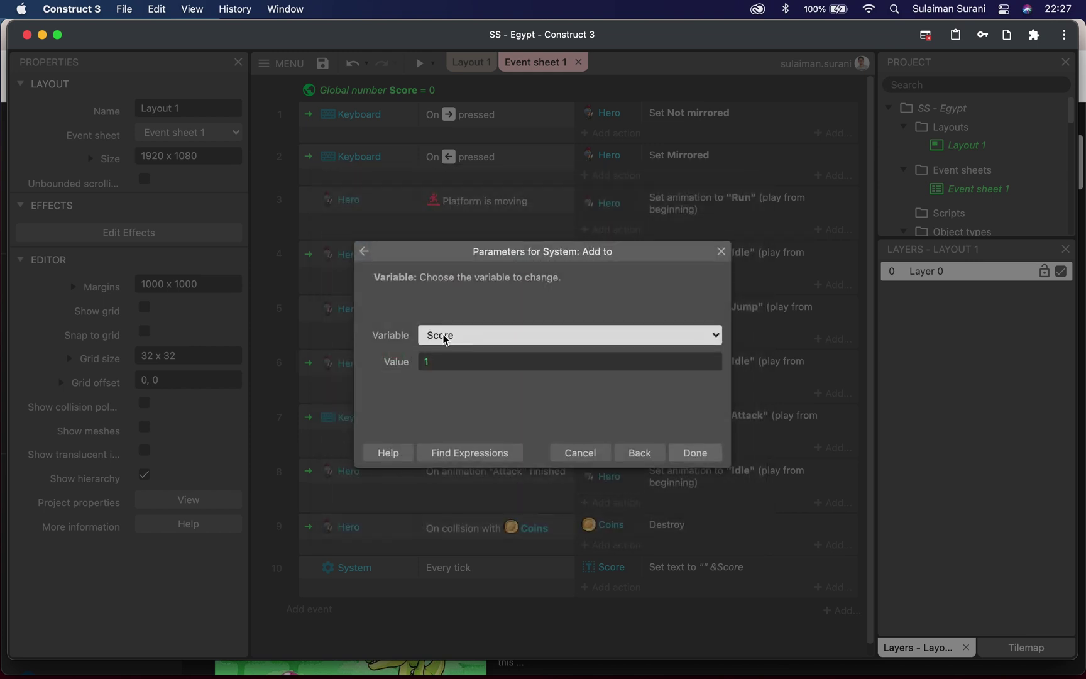
{"action": "left_click", "coordinate": [427, 362]}
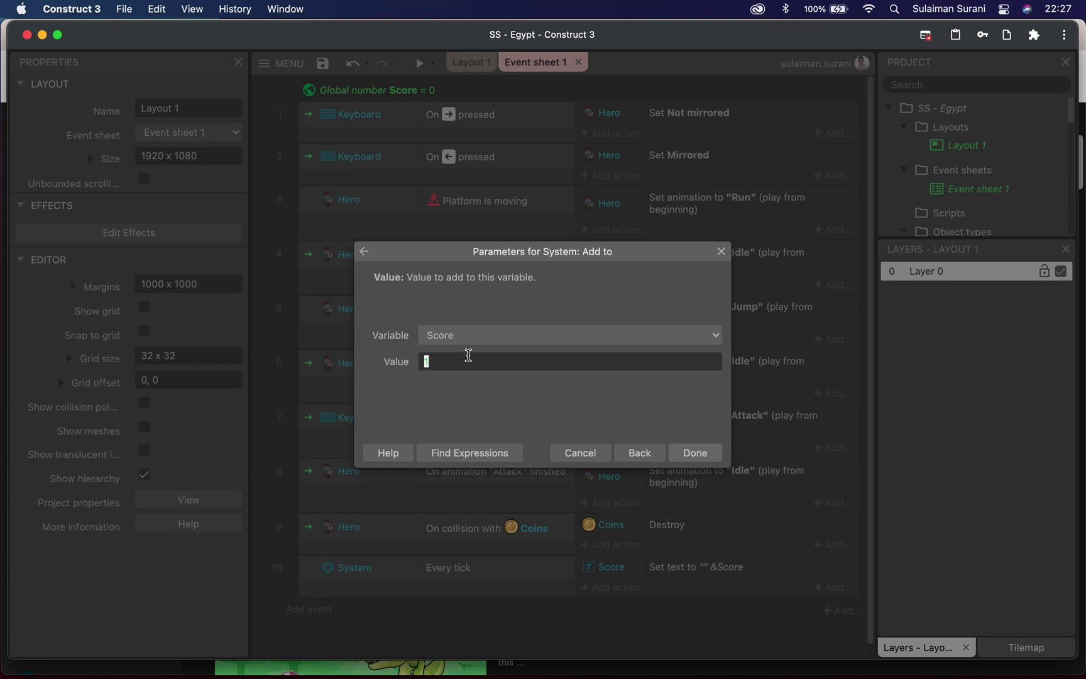
{"action": "type", "text": "10"}
{"action": "left_click", "coordinate": [402, 361]}
{"action": "left_click", "coordinate": [696, 453]}
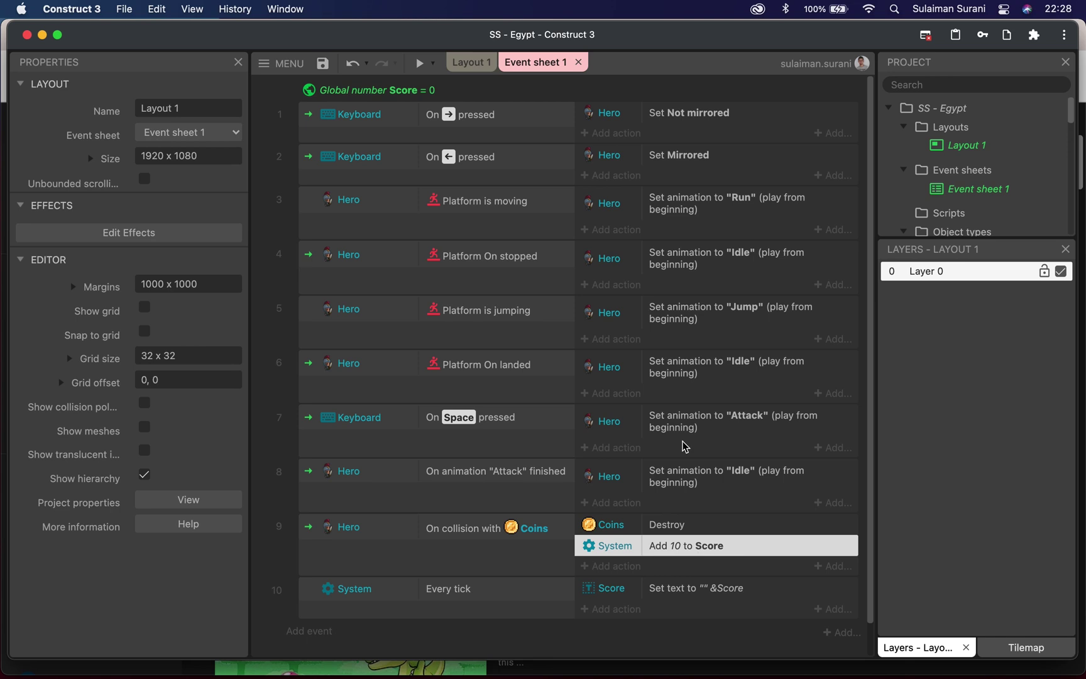
{"action": "left_click", "coordinate": [419, 64]}
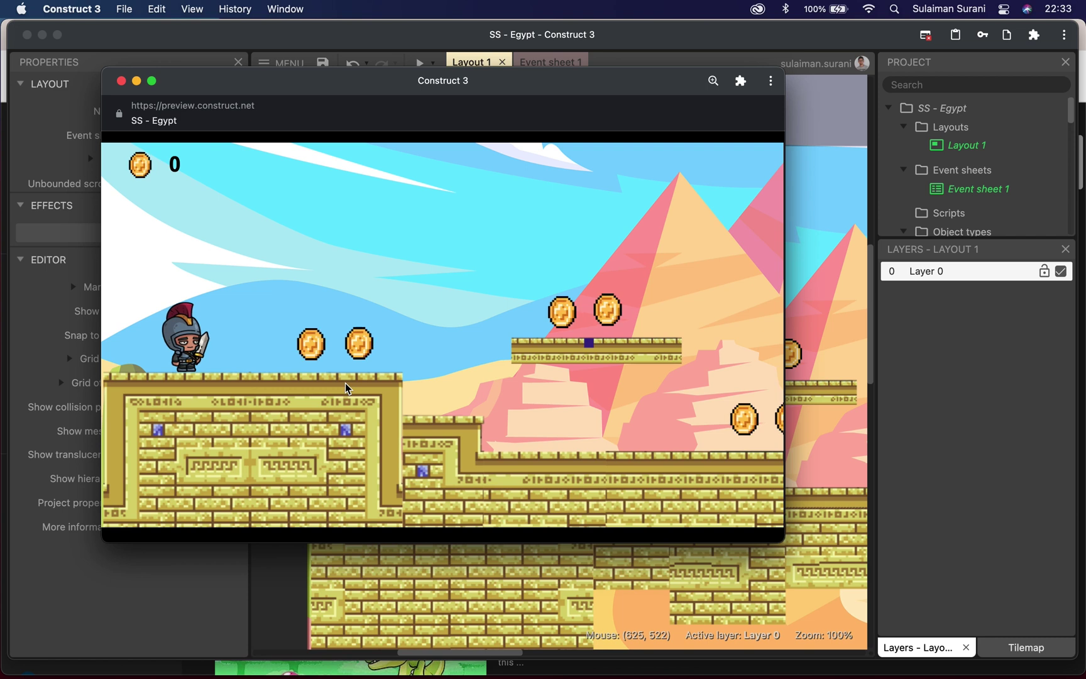
In the preview, run and jump the hero onto the raised platform to collect the first coins
{"action": "key", "text": "Right"}
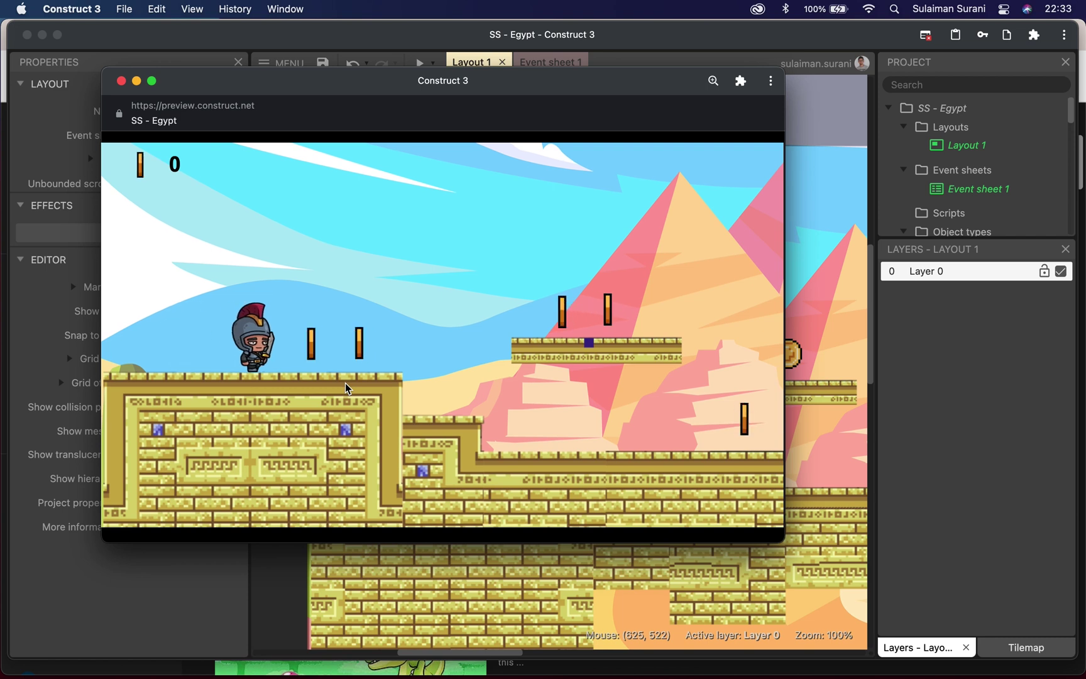
{"action": "key", "text": "Left"}
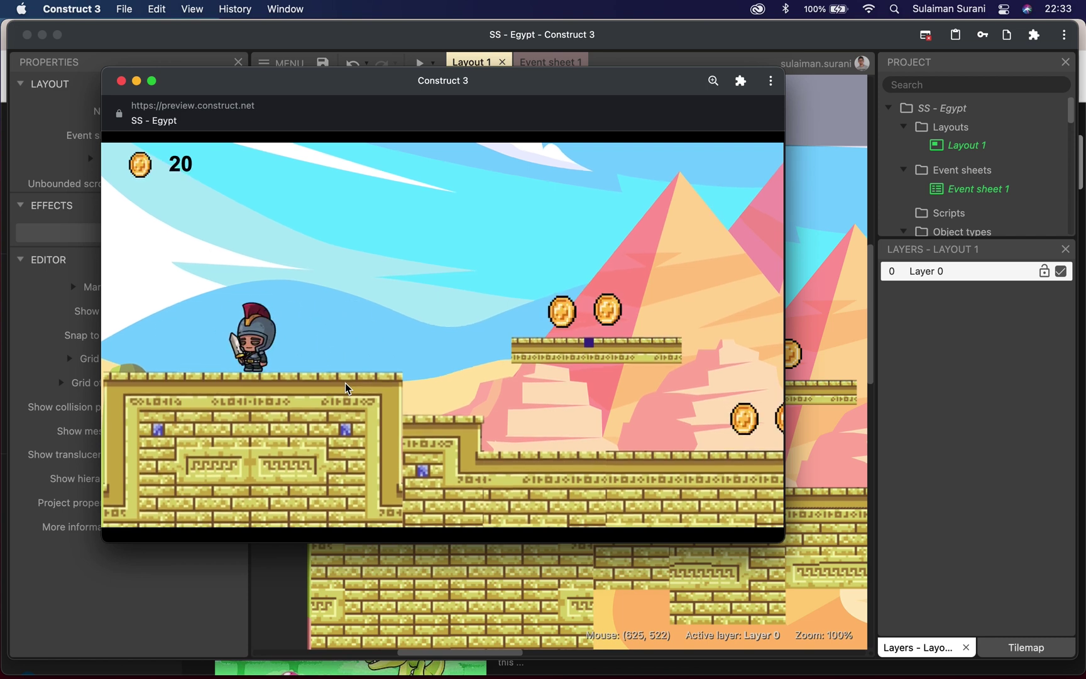
{"action": "key", "text": "Right"}
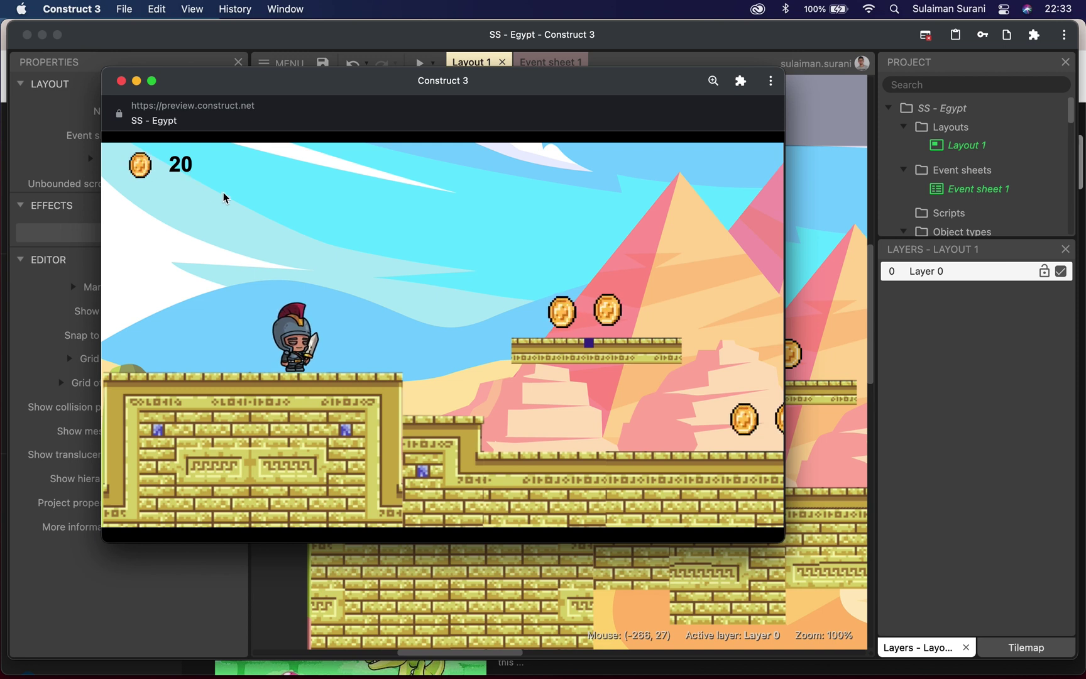
{"action": "key", "text": "Right"}
{"action": "key", "text": "Up"}
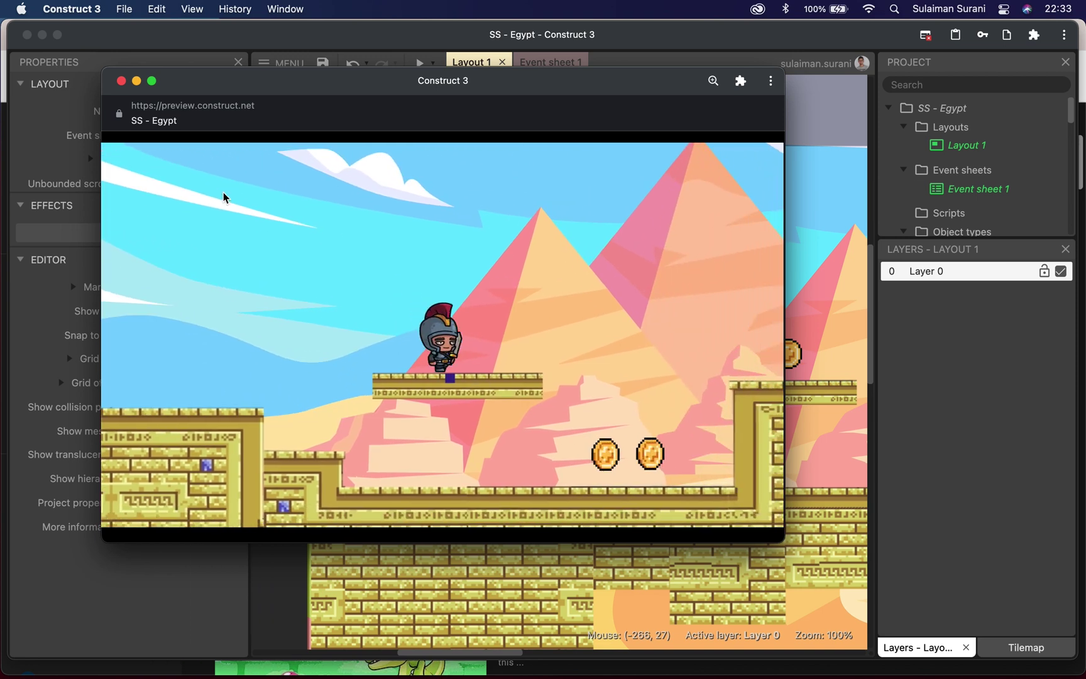
{"action": "key", "text": "Left"}
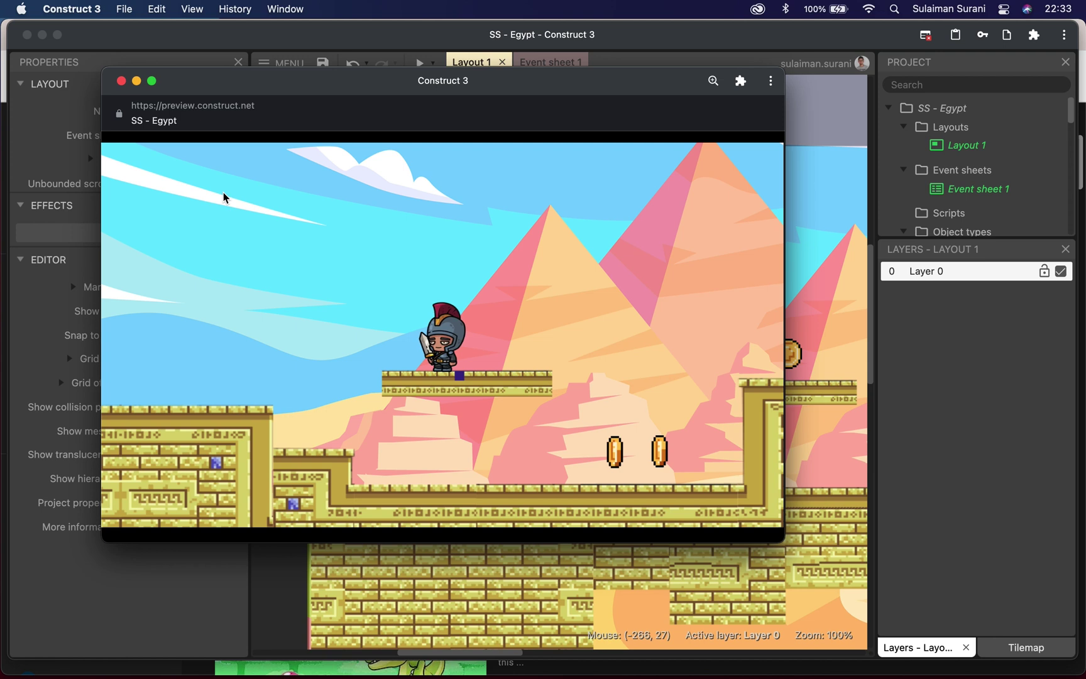
{"action": "key", "text": "Right"}
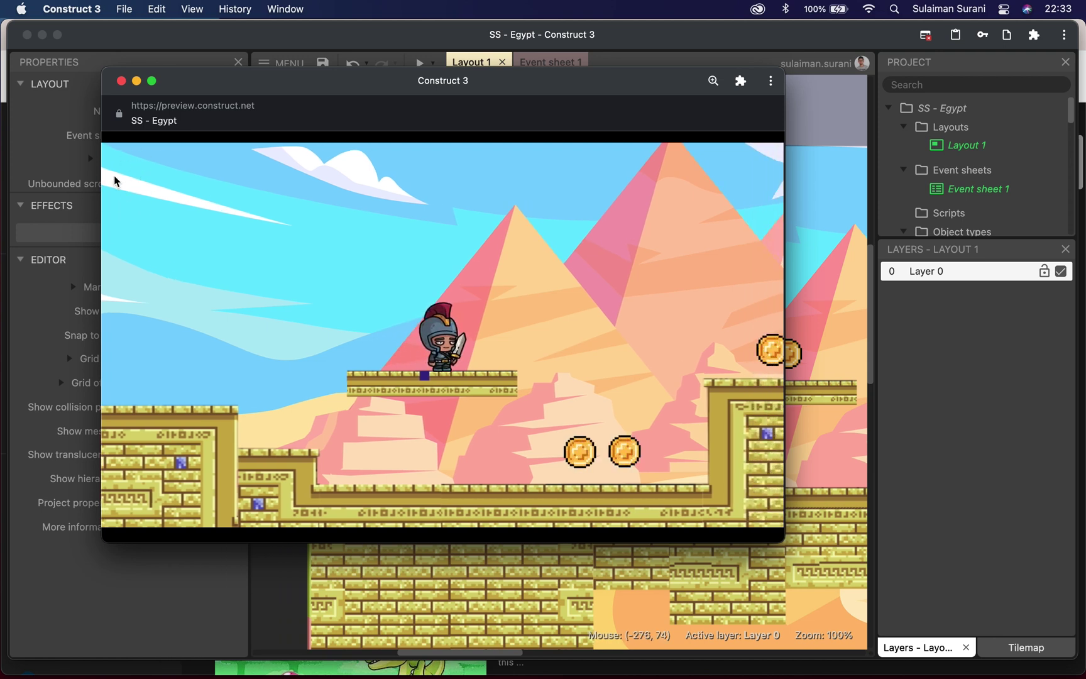
Collect the remaining coins on the lower floor and floating platform until Score reaches 60, then end the preview
{"action": "key", "text": "Right"}
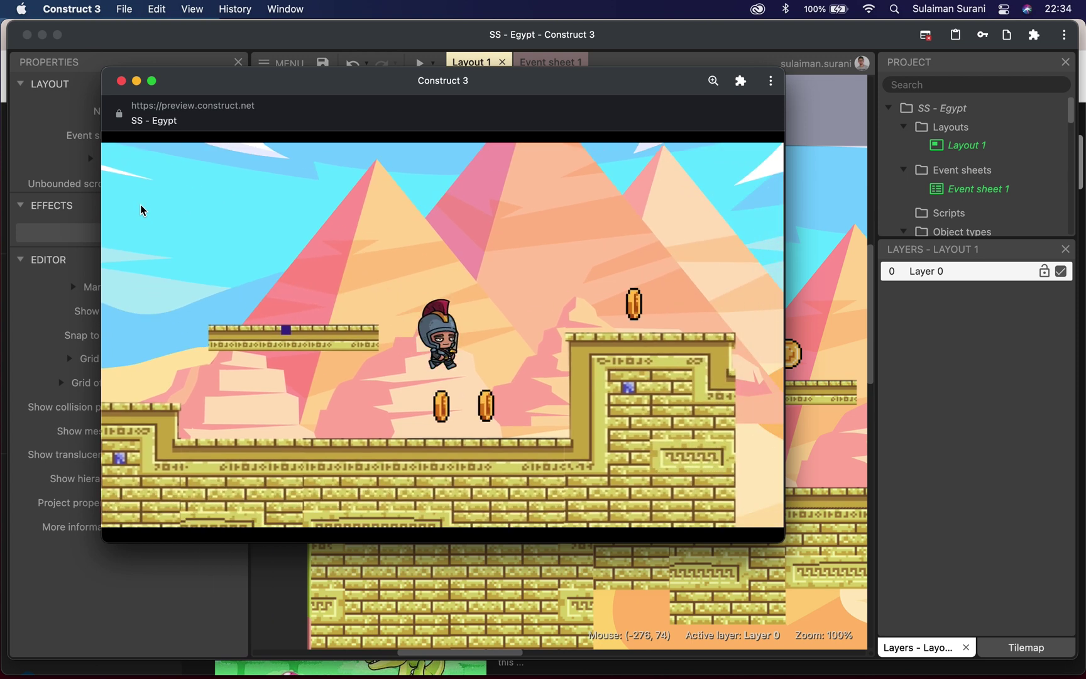
{"action": "key", "text": "Right"}
{"action": "key", "text": "Up"}
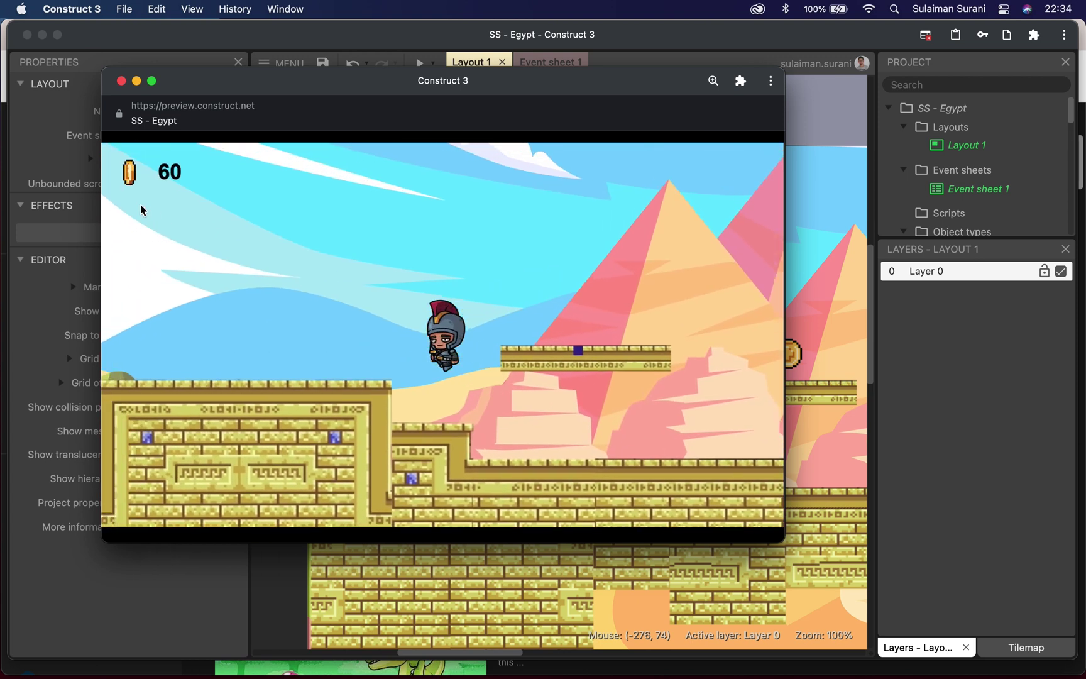
{"action": "key", "text": "Left"}
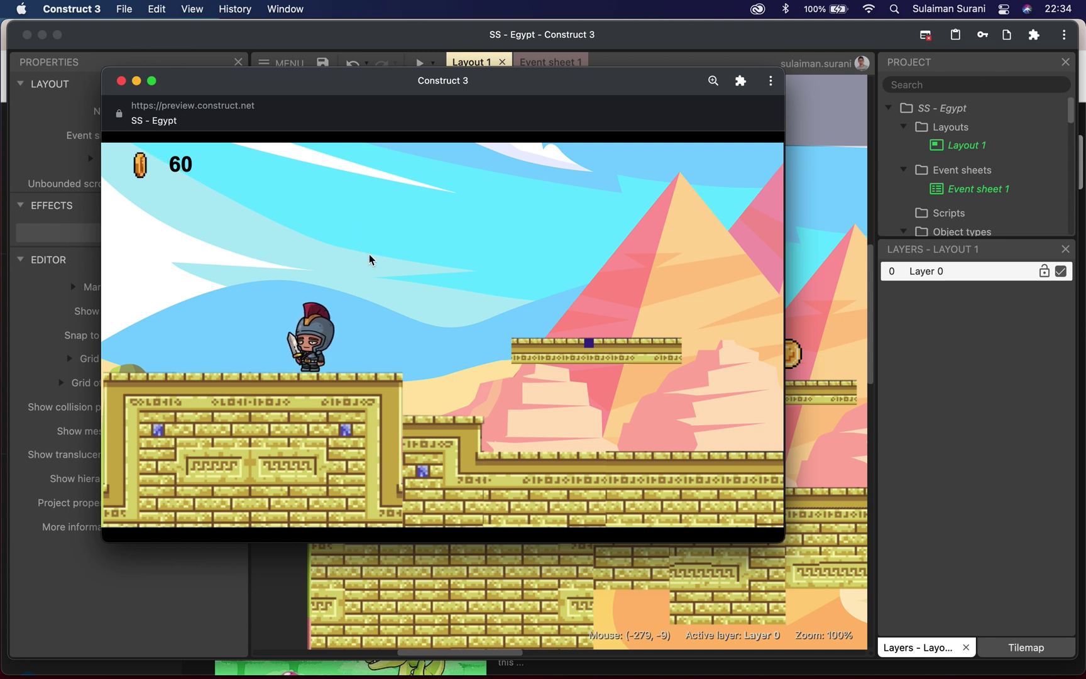
{"action": "key", "text": "Right"}
{"action": "key", "text": "Up"}
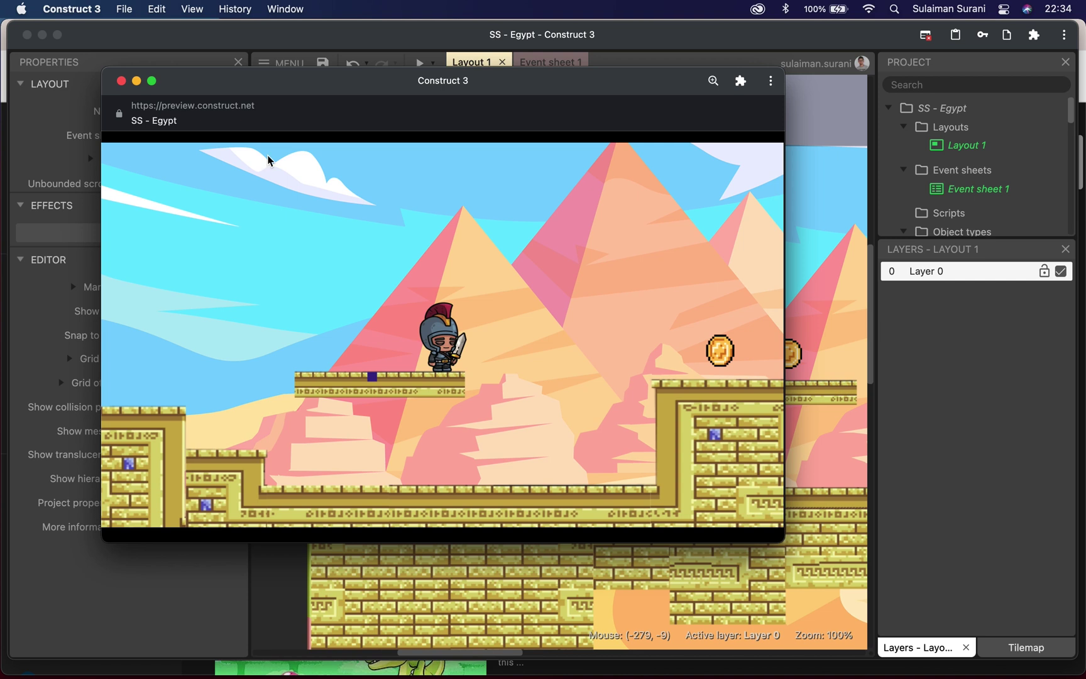
{"action": "left_click", "coordinate": [121, 81]}
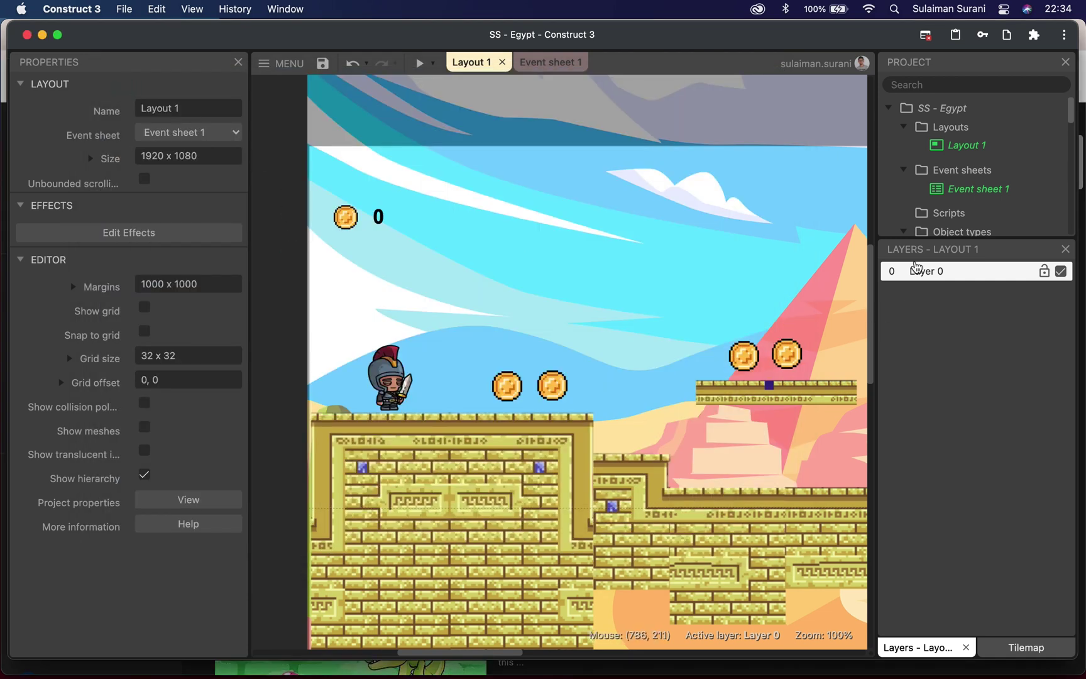
Add a new layer at the top of Layout 1, keeping the default name Layer 1
{"action": "left_click_drag", "start_coordinate": [915, 238], "coordinate": [915, 243]}
{"action": "left_click_drag", "start_coordinate": [925, 376], "coordinate": [928, 416]}
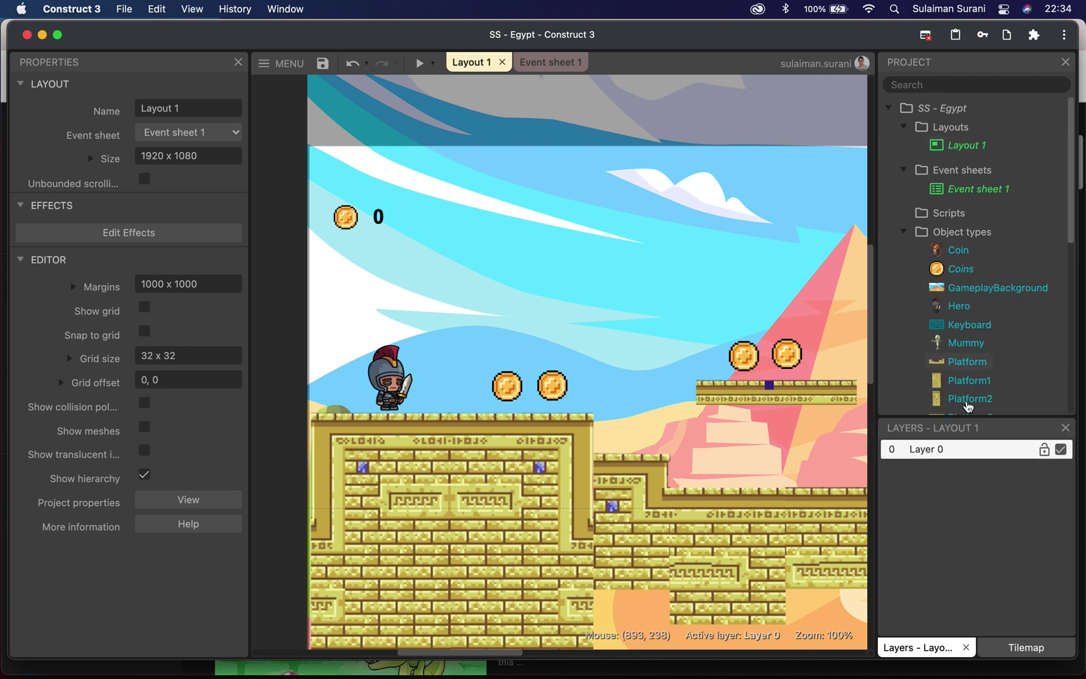
{"action": "left_click_drag", "start_coordinate": [944, 416], "coordinate": [928, 377]}
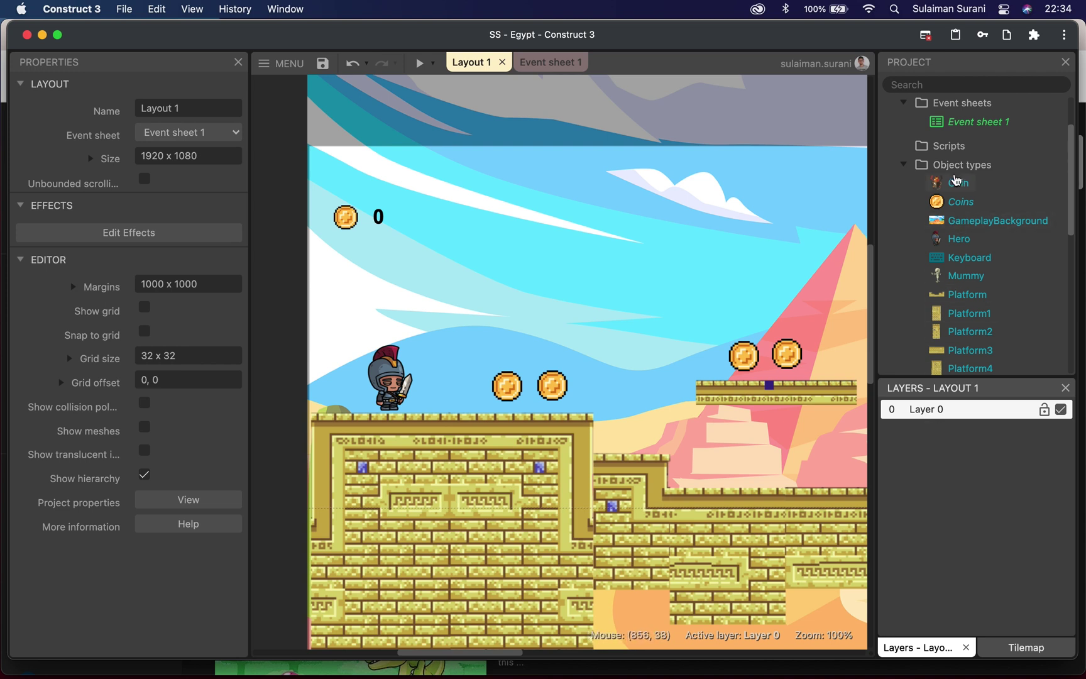
{"action": "scroll", "coordinate": [969, 288], "scroll_direction": "down", "scroll_amount": 2}
{"action": "scroll", "coordinate": [968, 314], "scroll_direction": "up", "scroll_amount": 3}
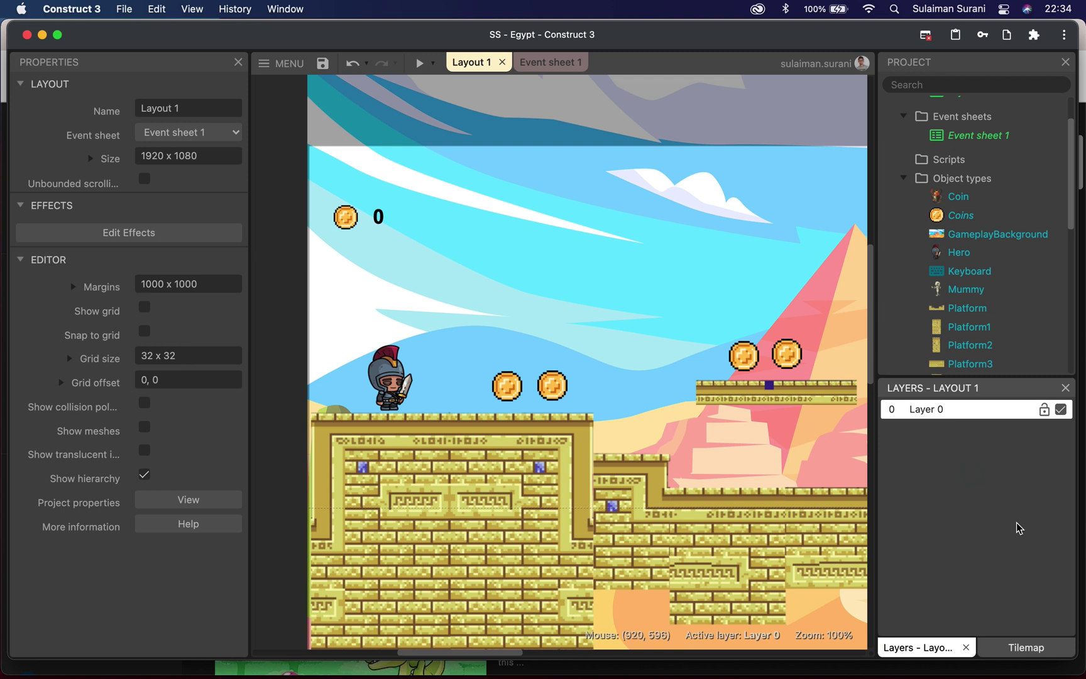
{"action": "right_click", "coordinate": [990, 463]}
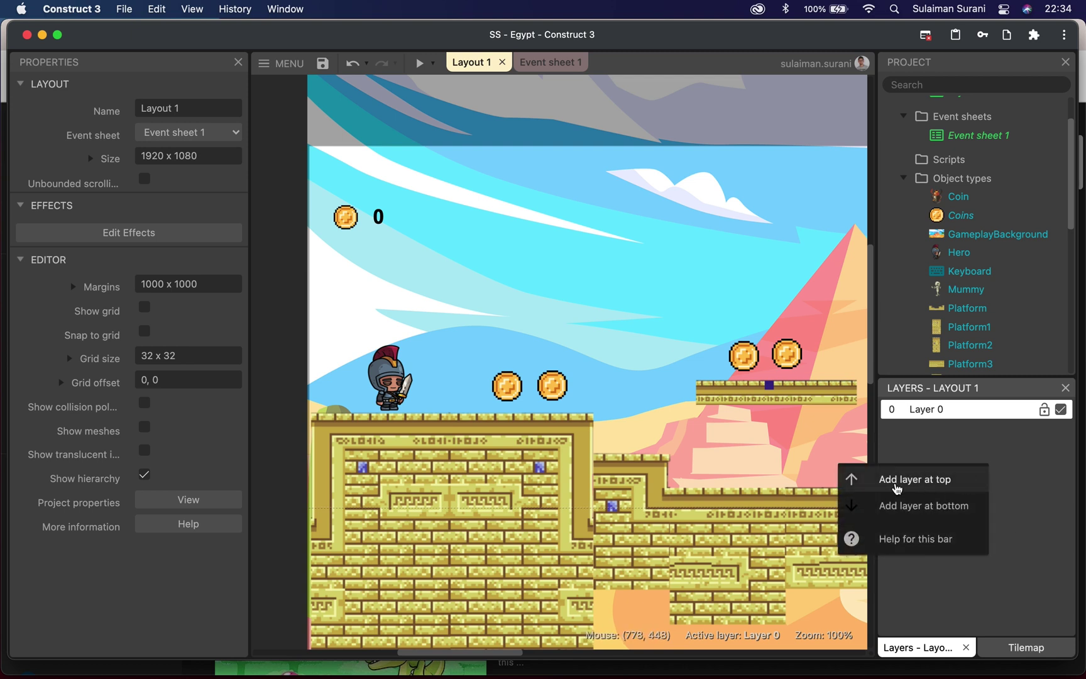
{"action": "left_click", "coordinate": [928, 487]}
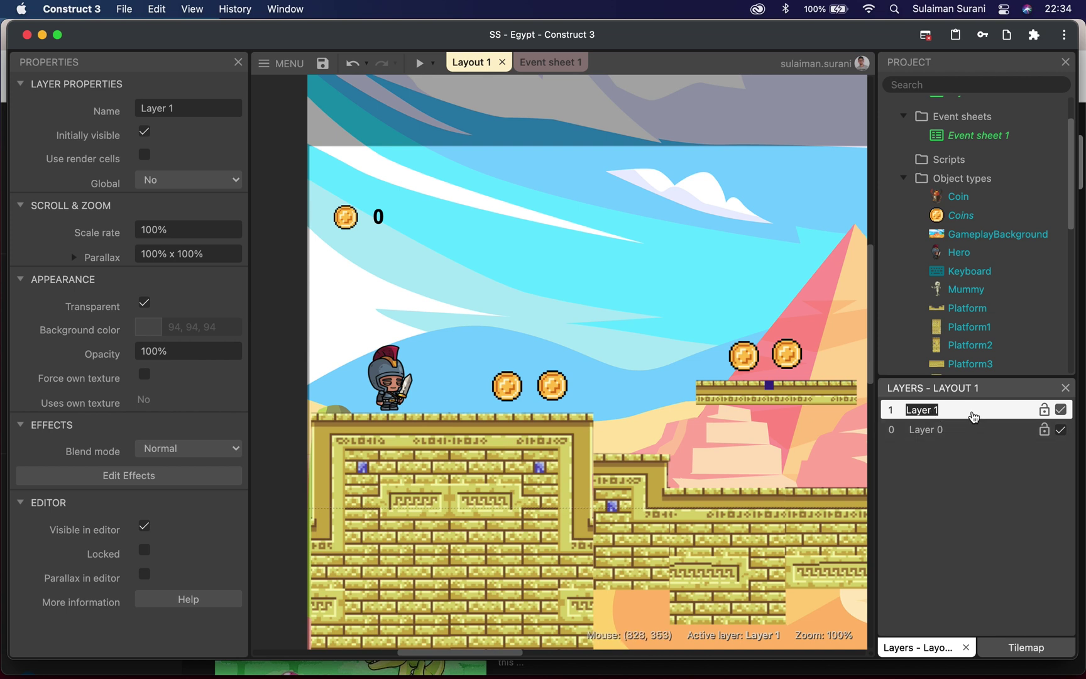
{"action": "left_click", "coordinate": [943, 428]}
Set Layer 1's parallax to 0 x 0 so it does not scroll
{"action": "left_click", "coordinate": [924, 411]}
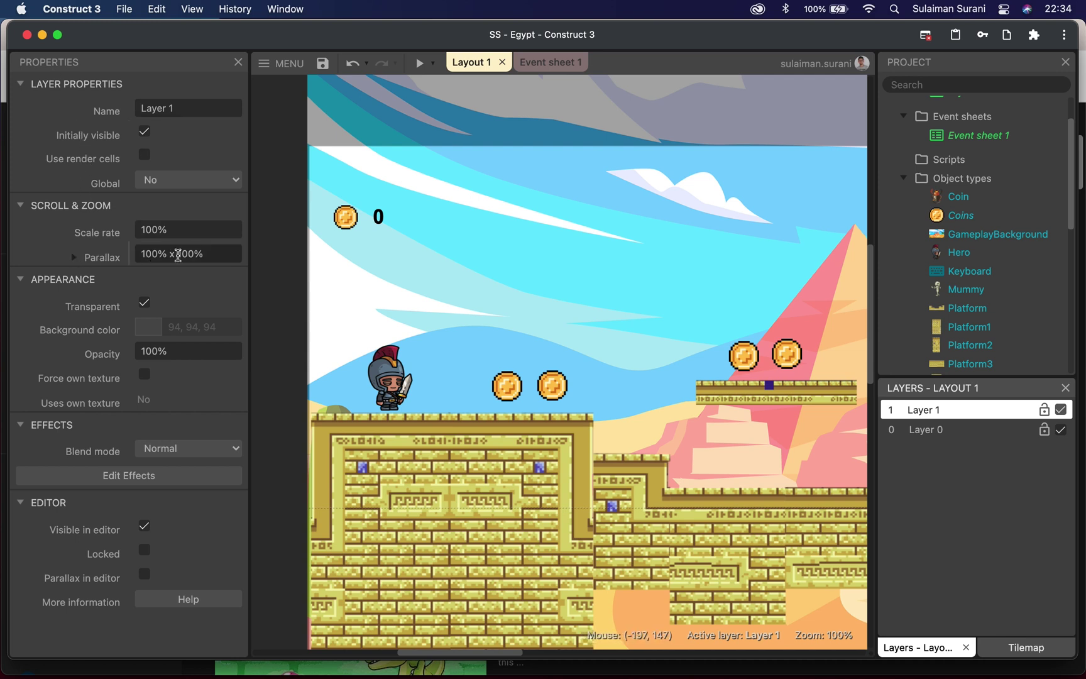
{"action": "left_click_drag", "start_coordinate": [140, 250], "coordinate": [213, 250]}
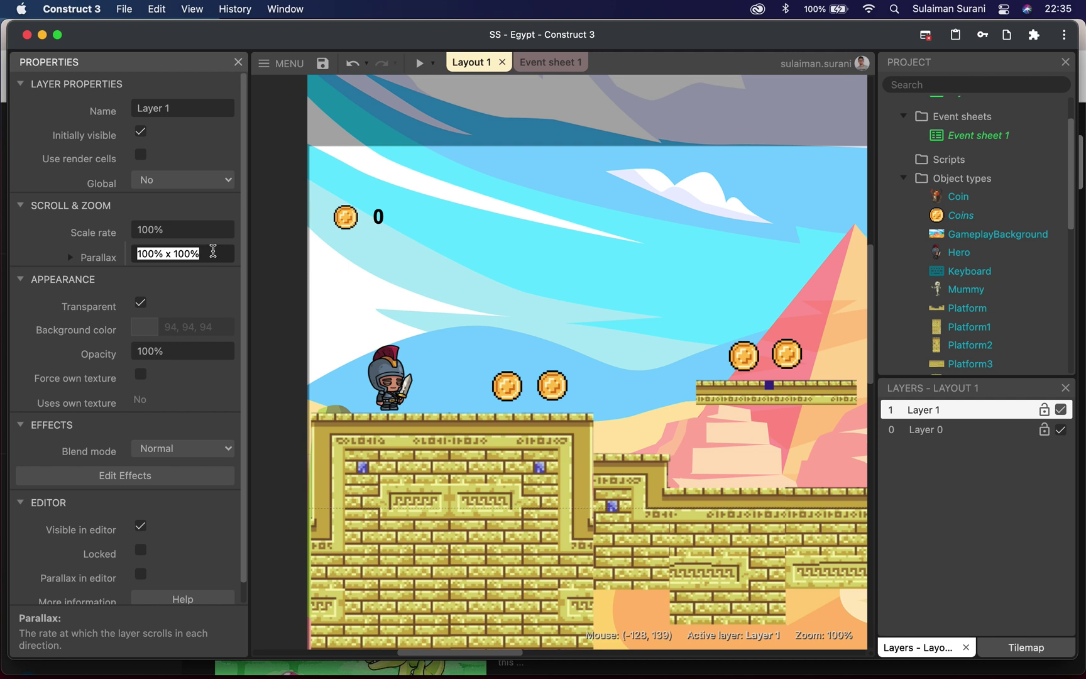
{"action": "type", "text": "0 x 0"}
{"action": "key", "text": "Return"}
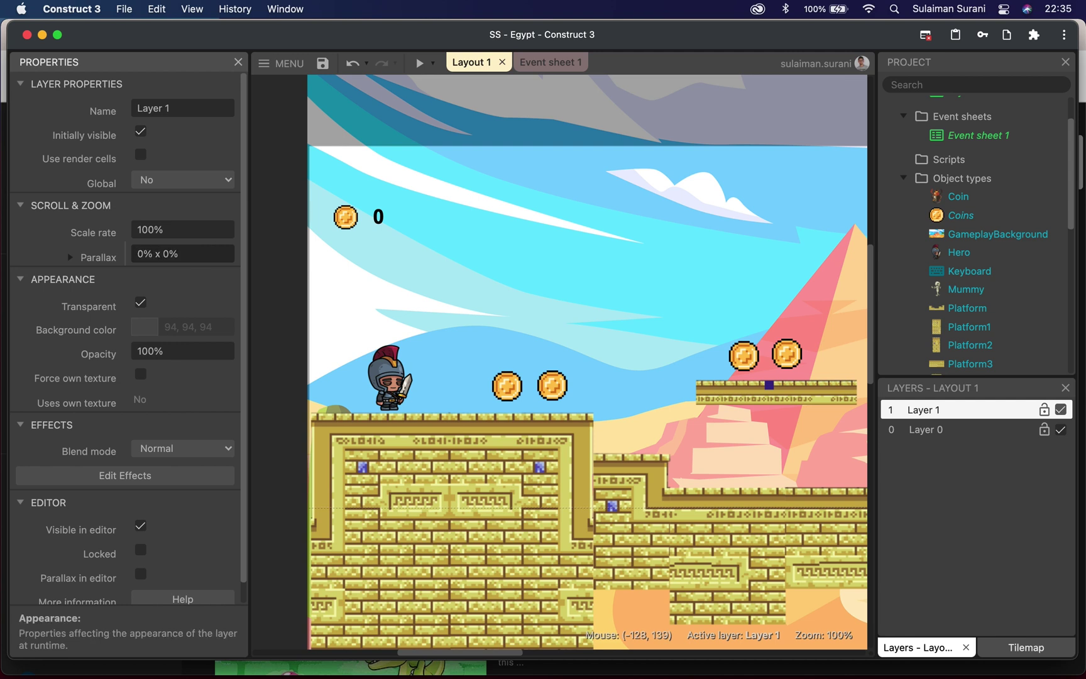
{"action": "left_click", "coordinate": [927, 431]}
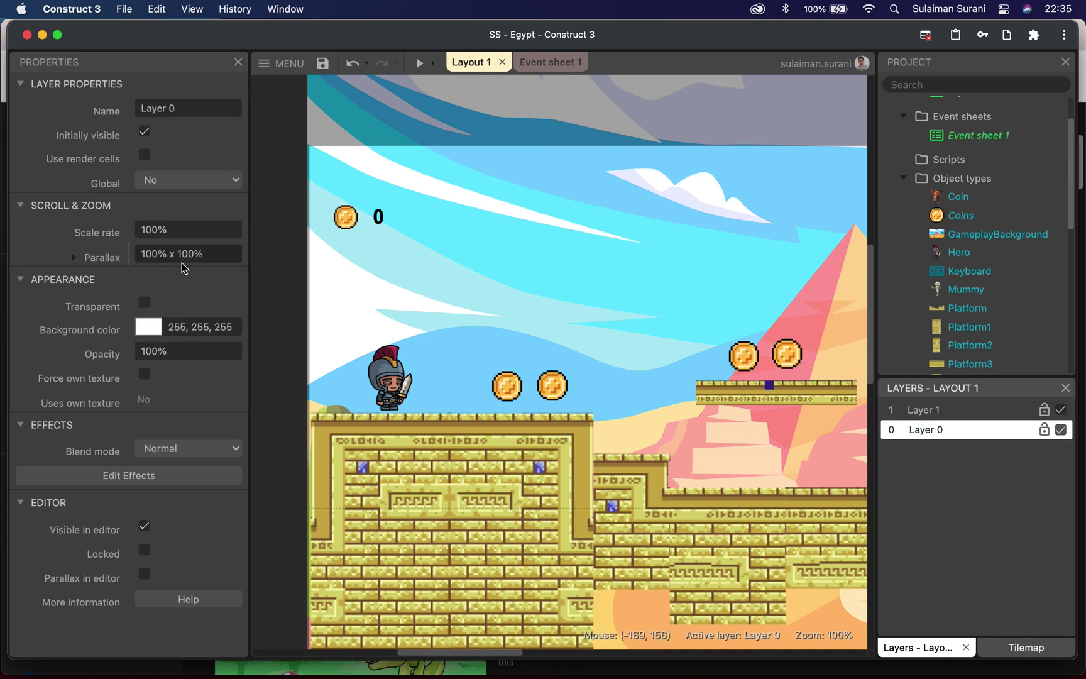
Move the top-left HUD coin icon onto Layer 1
{"action": "left_click", "coordinate": [927, 411]}
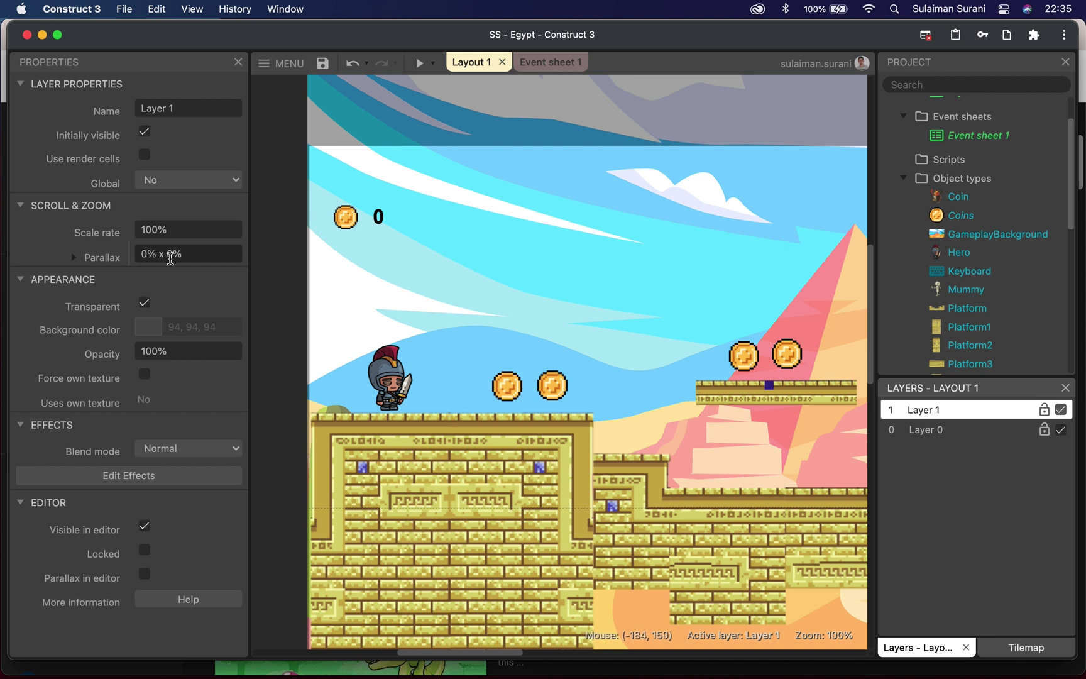
{"action": "left_click", "coordinate": [347, 220]}
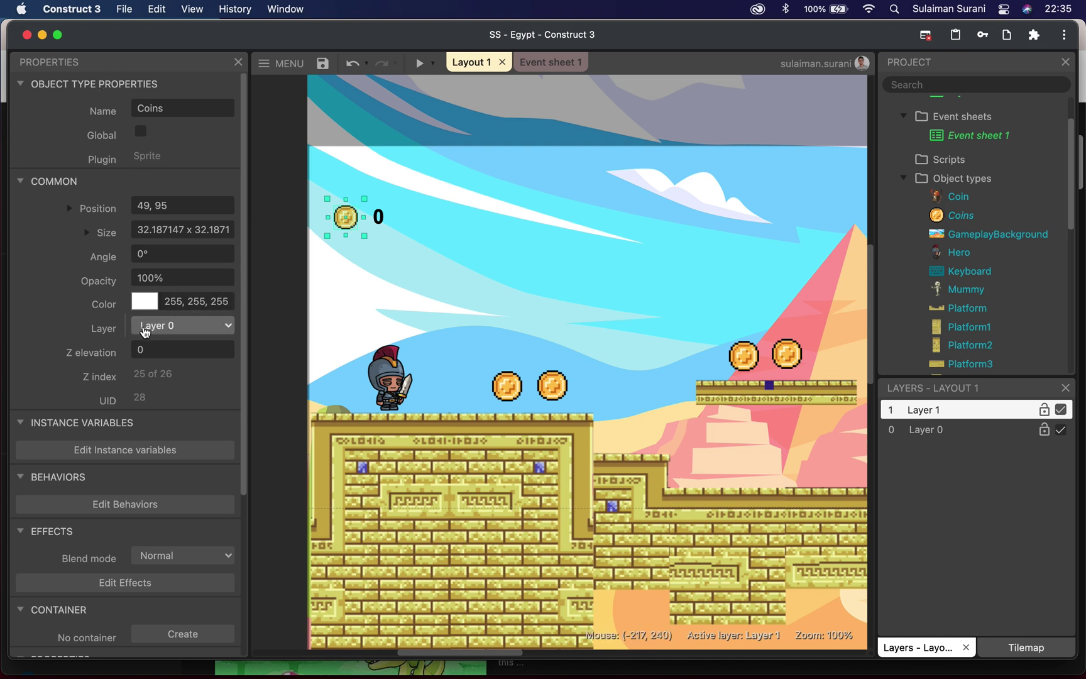
{"action": "left_click", "coordinate": [183, 328]}
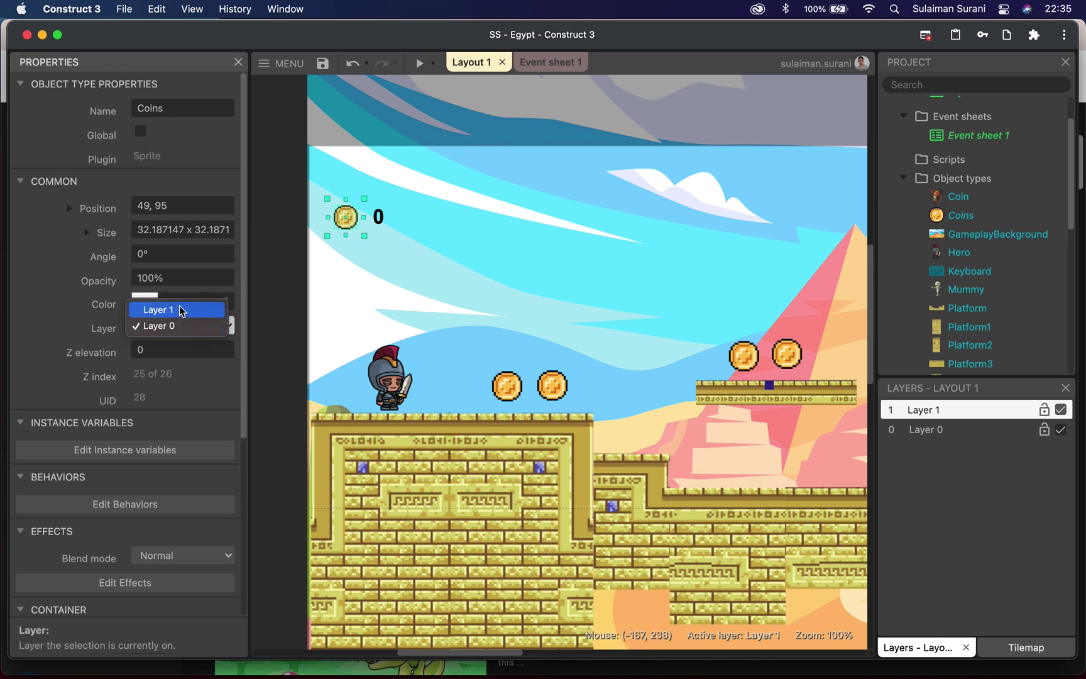
{"action": "left_click", "coordinate": [177, 311]}
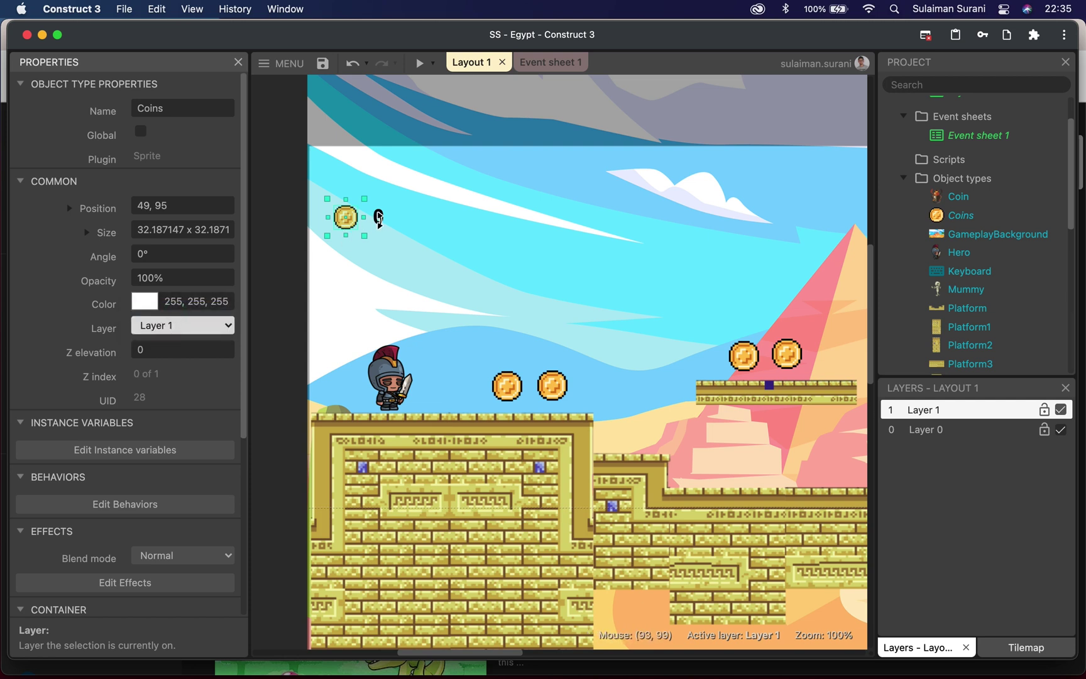
Move the Score text onto Layer 1 as well
{"action": "left_click", "coordinate": [386, 223]}
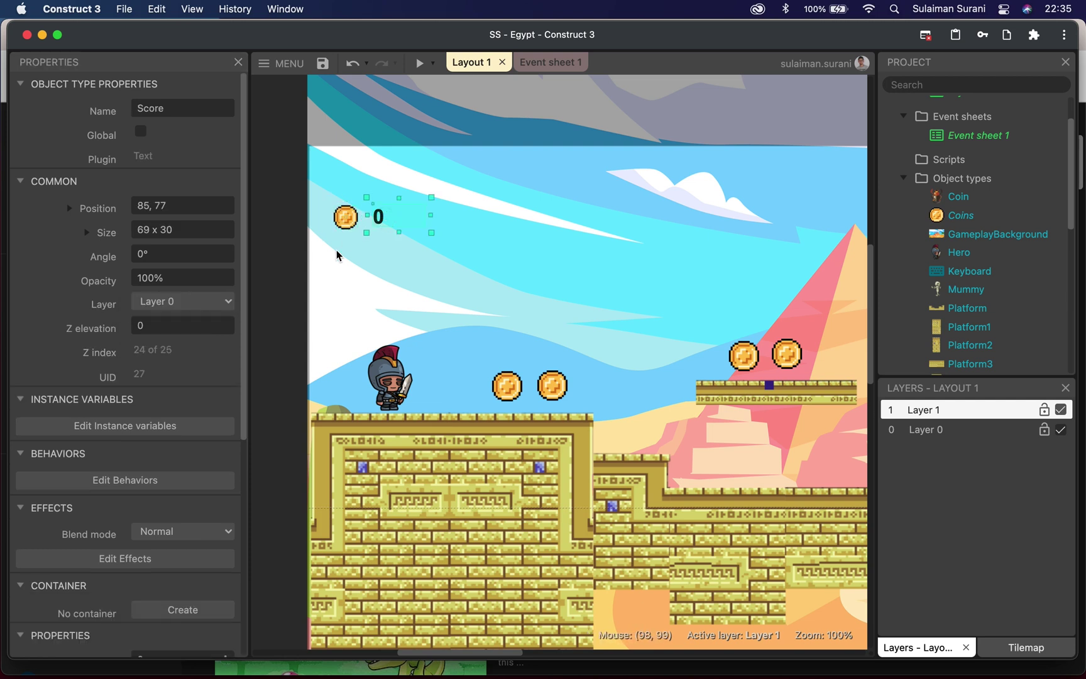
{"action": "left_click", "coordinate": [220, 302]}
{"action": "left_click", "coordinate": [201, 286]}
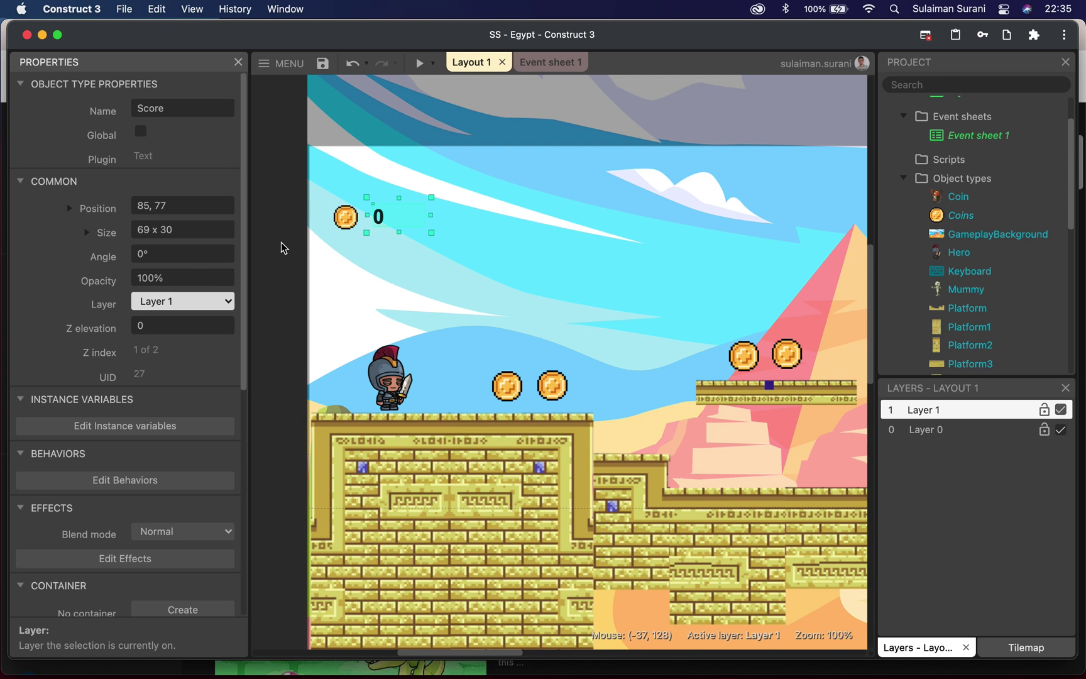
{"action": "left_click", "coordinate": [283, 248]}
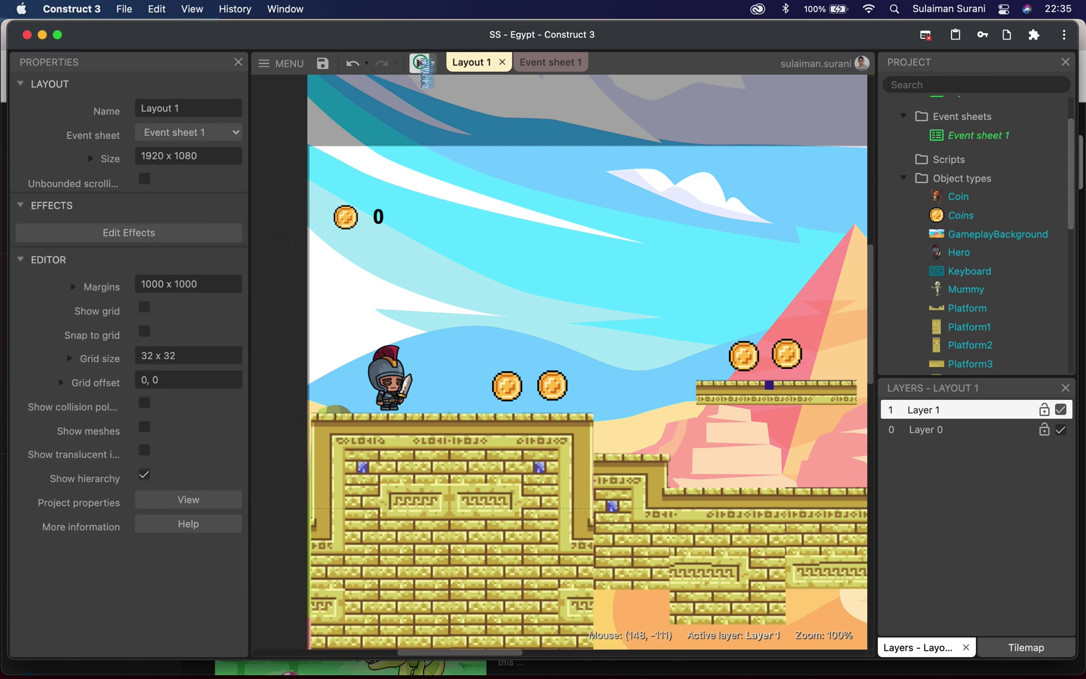